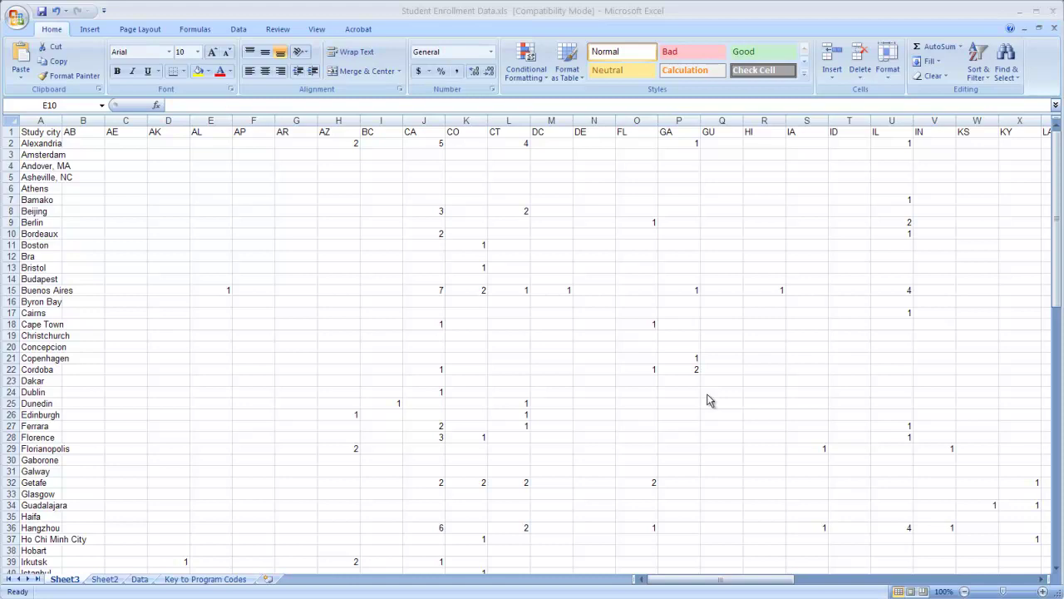
# - Select the Study city and Grand Total columns in the enrollment data, then create a new blank workbook
pyautogui.click(42, 123)
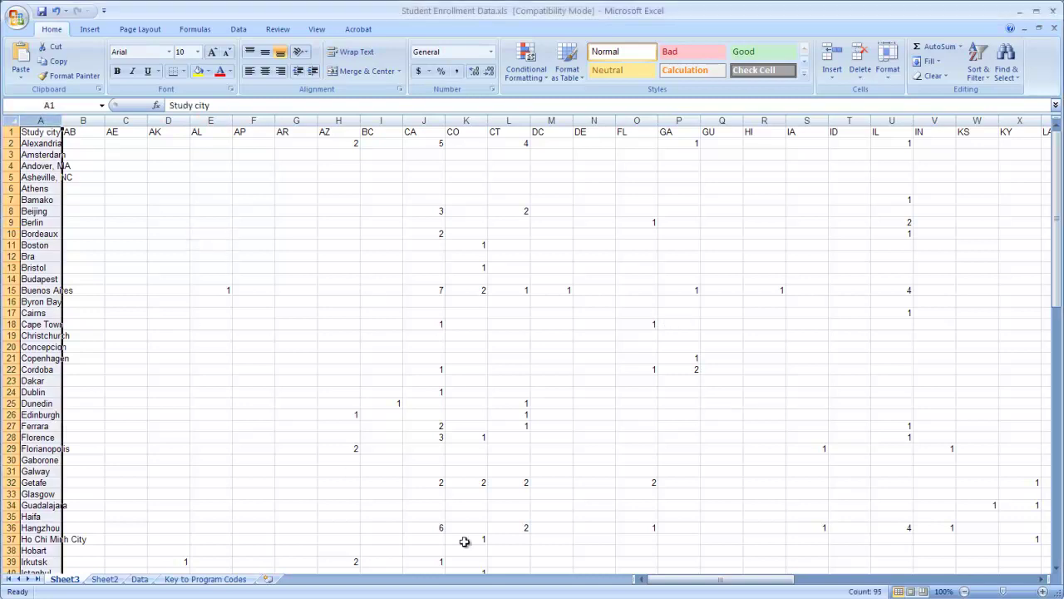
pyautogui.moveTo(696, 579); pyautogui.dragTo(950, 572)
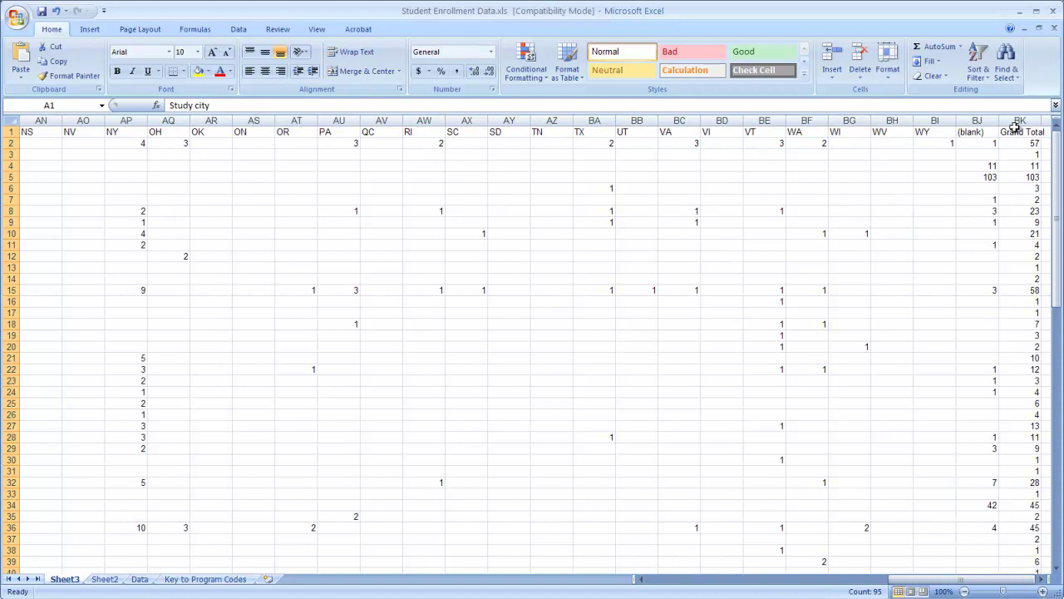
pyautogui.click(1019, 121)
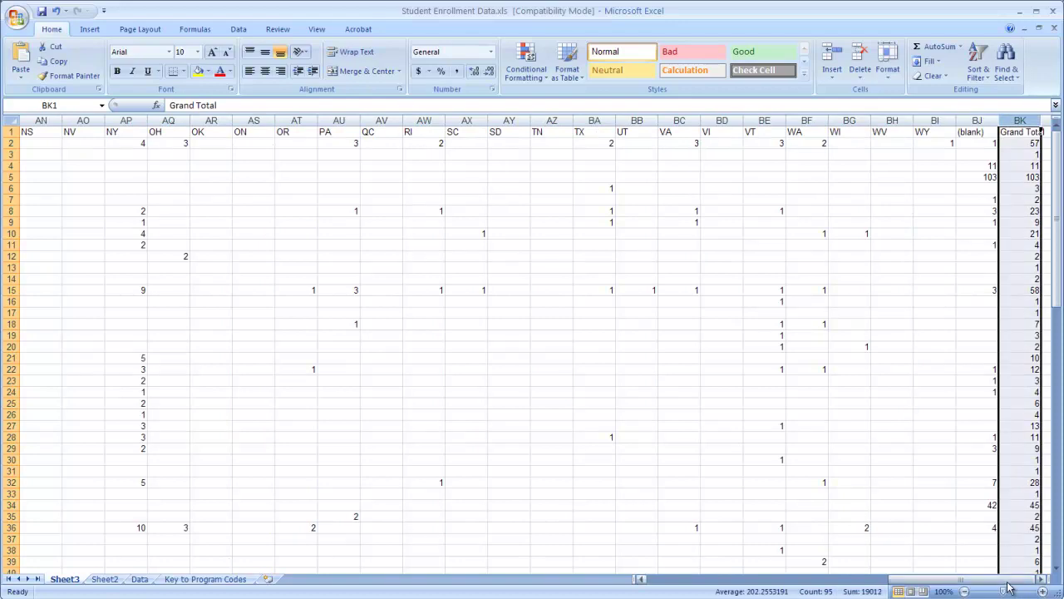
pyautogui.moveTo(935, 578); pyautogui.dragTo(762, 554)
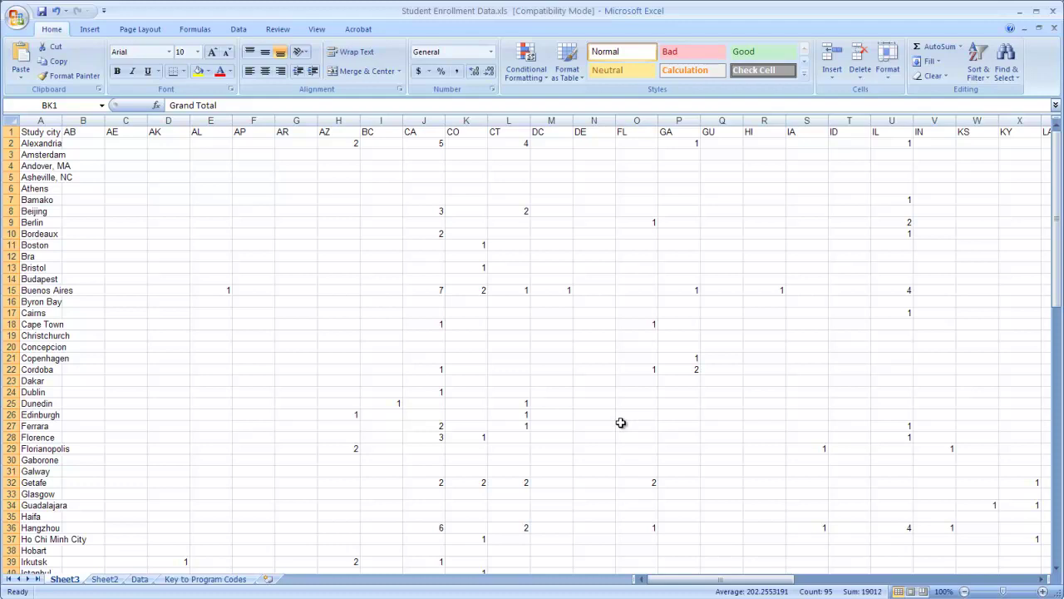
pyautogui.click(17, 16)
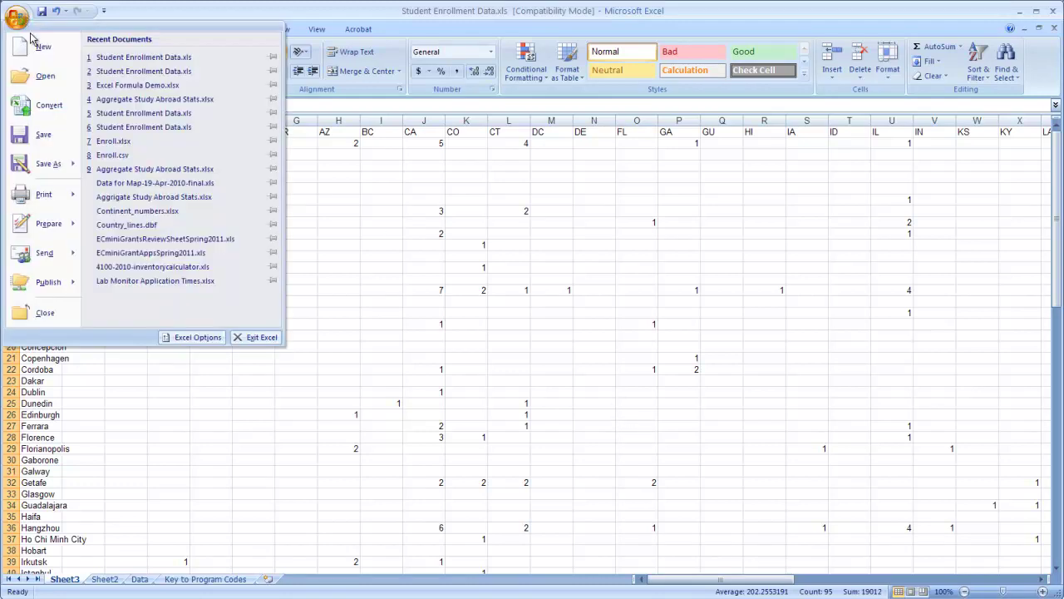
pyautogui.click(37, 47)
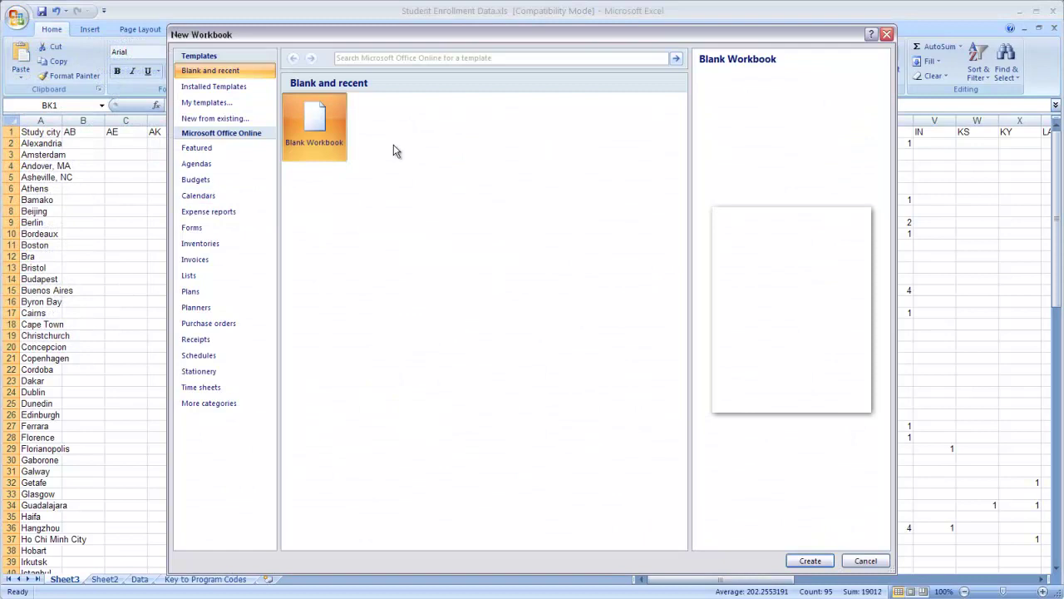
pyautogui.click(810, 560)
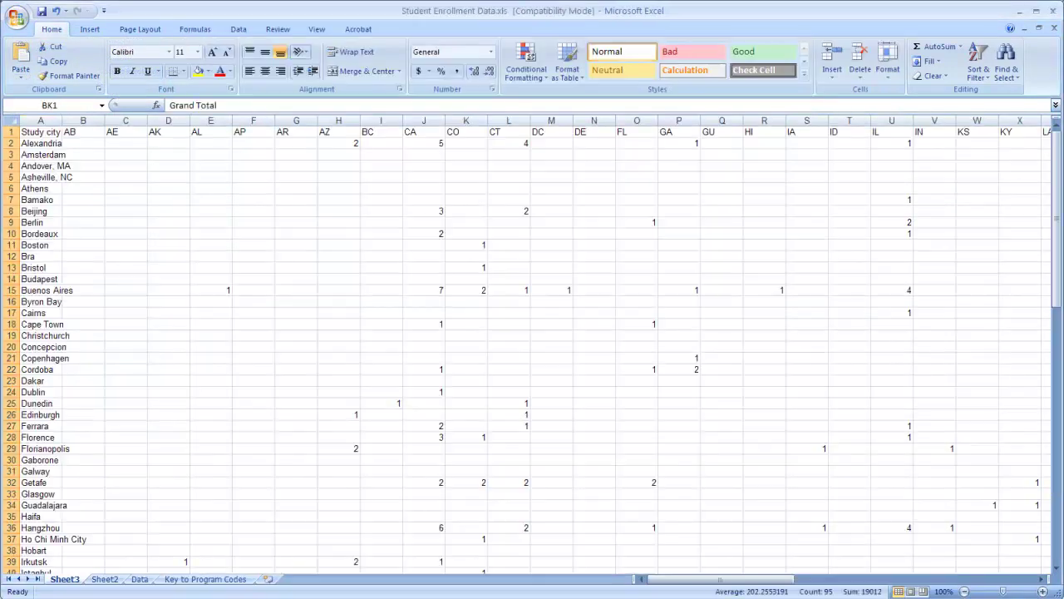
# - Copy the Study city column into column A of the new workbook
pyautogui.click(41, 121)
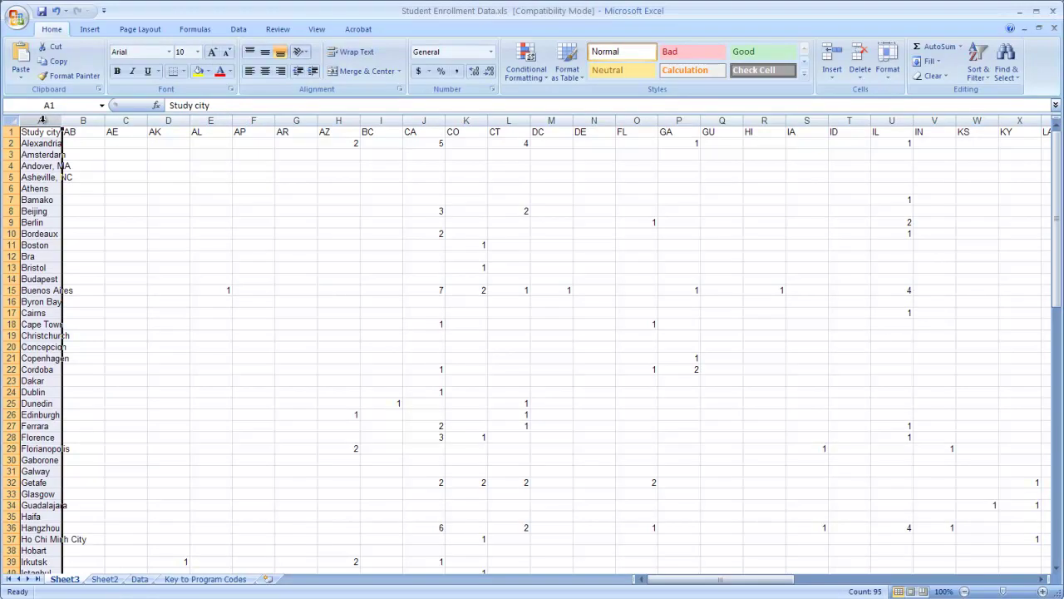
pyautogui.hotkey('ctrl', 'c')
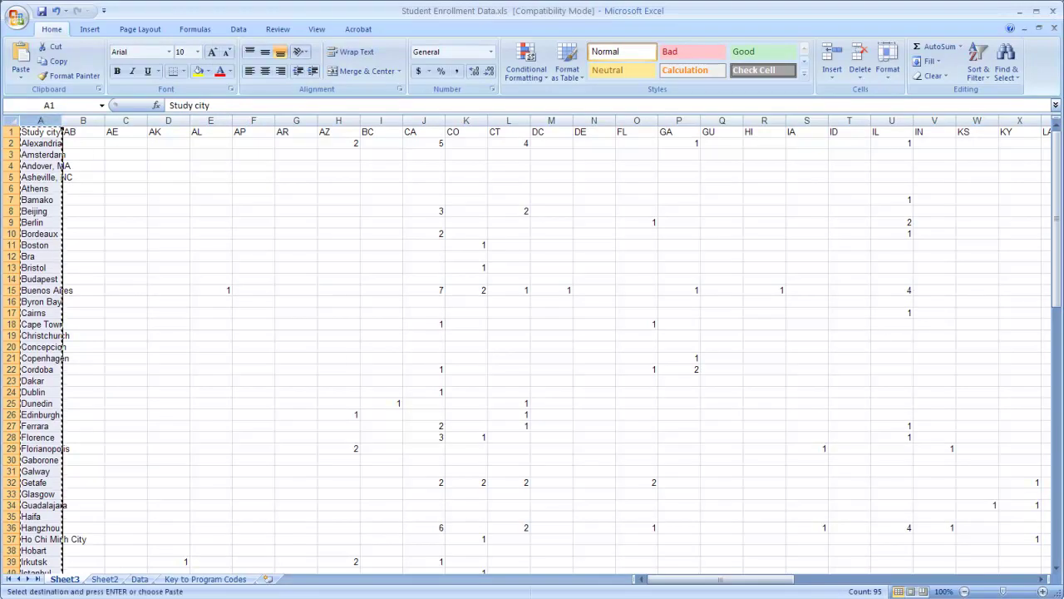
pyautogui.hotkey('ctrl', 'Tab')
pyautogui.click(41, 121)
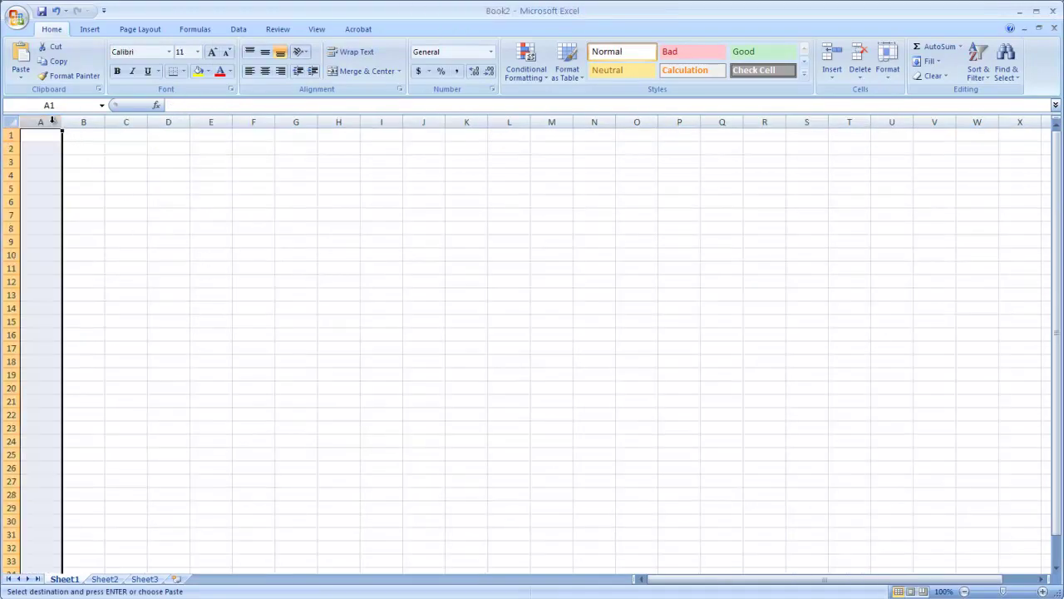
pyautogui.hotkey('ctrl', 'v')
# - Copy the Grand Total column into column B of the new workbook
pyautogui.hotkey('ctrl', 'Tab')
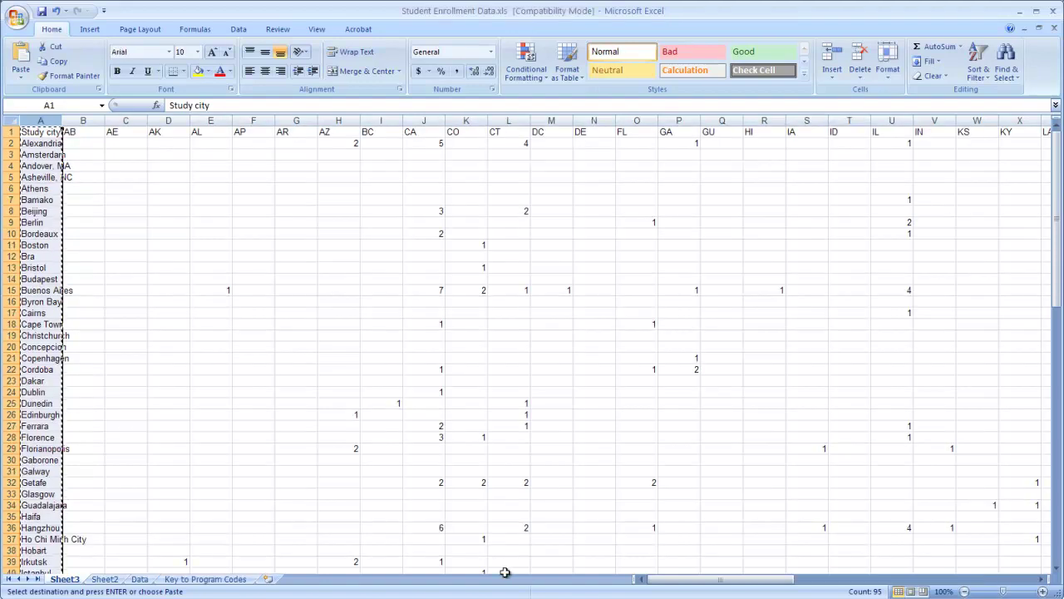
pyautogui.moveTo(657, 579); pyautogui.dragTo(965, 579)
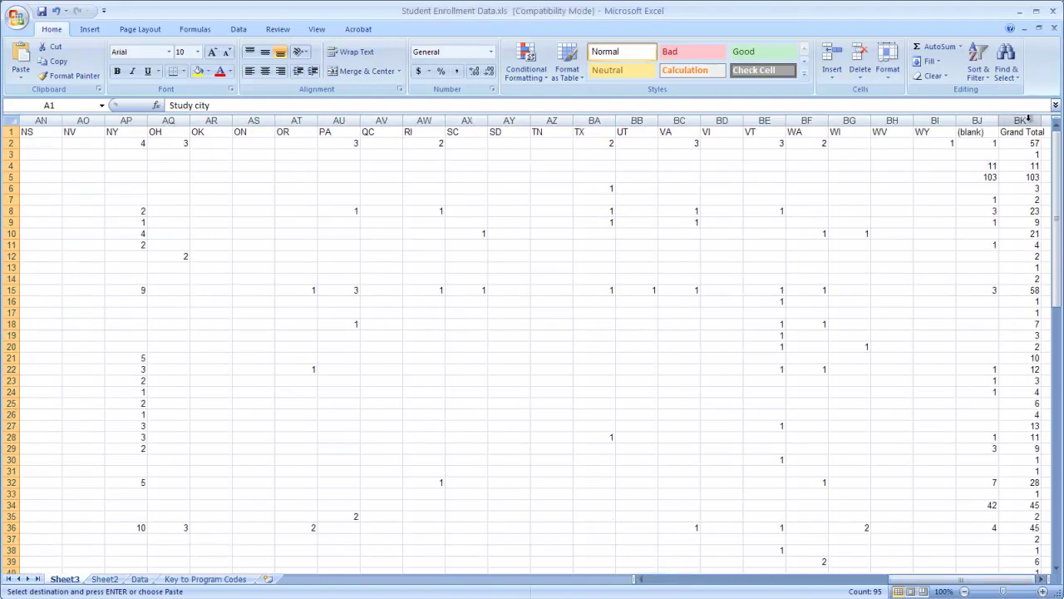
pyautogui.click(1020, 120)
pyautogui.hotkey('ctrl', 'c')
pyautogui.hotkey('ctrl', 'Tab')
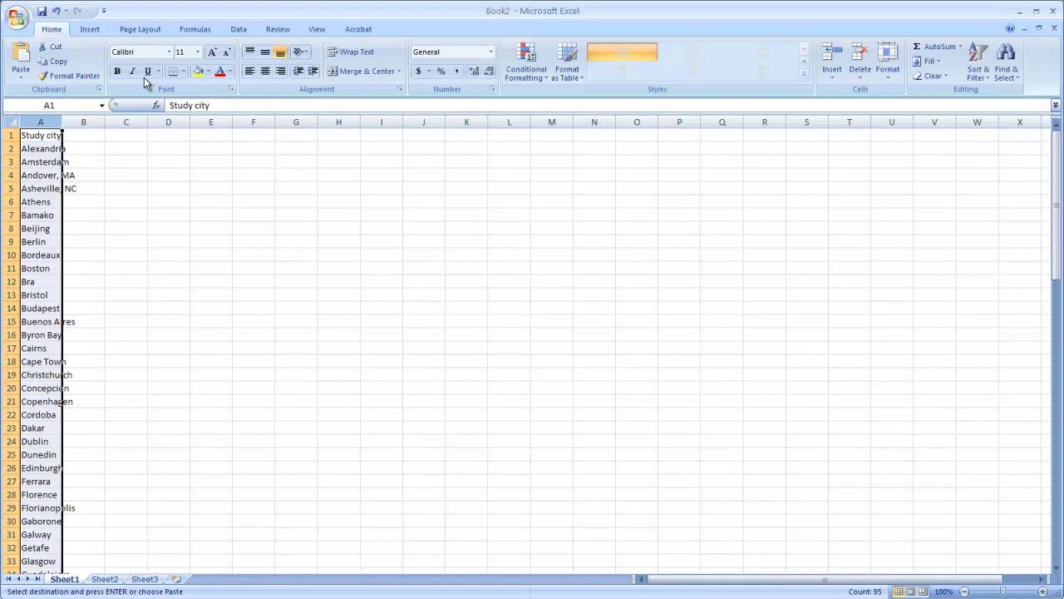
pyautogui.click(83, 121)
pyautogui.hotkey('ctrl', 'v')
# - AutoFit columns A and B to their contents
pyautogui.click(163, 221)
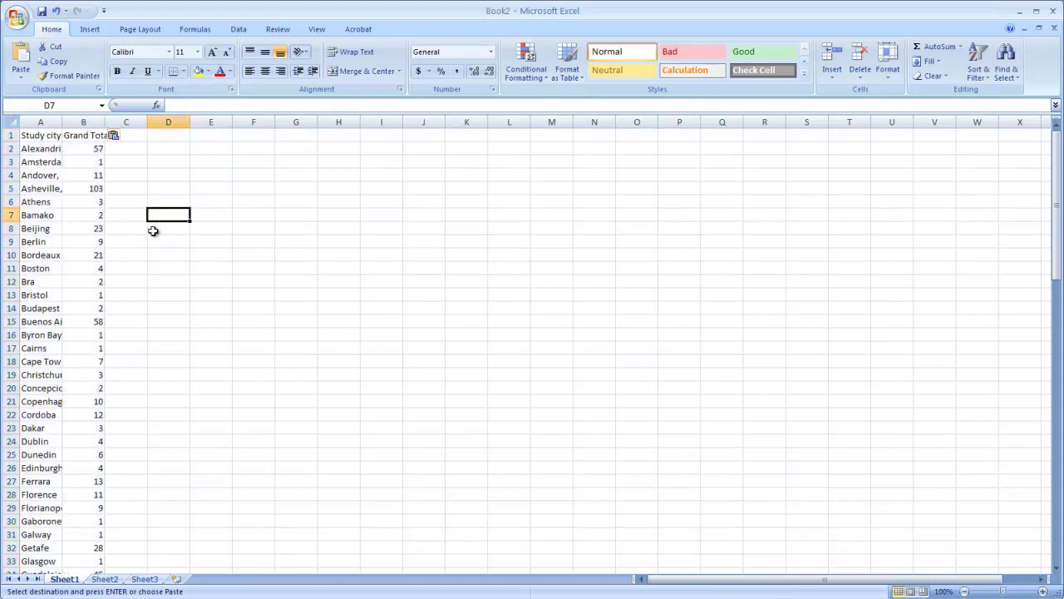
pyautogui.hotkey('alt', 'h')
pyautogui.press('o')
pyautogui.press('i')
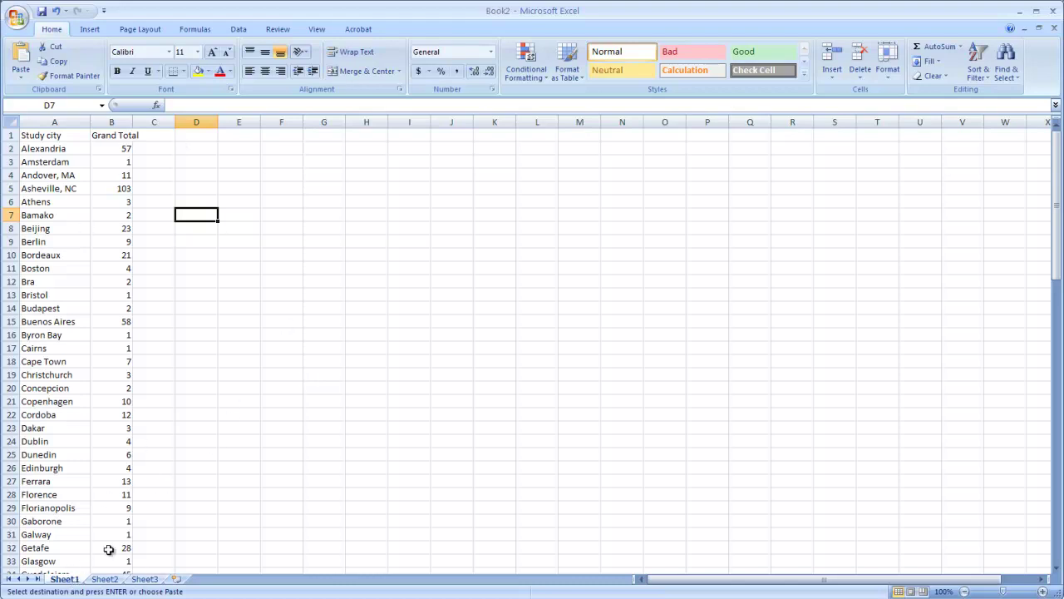
# - Rename Sheet1 to Student_data and widen column B so 'Grand Total' fits
pyautogui.moveTo(70, 584); pyautogui.dragTo(197, 531)
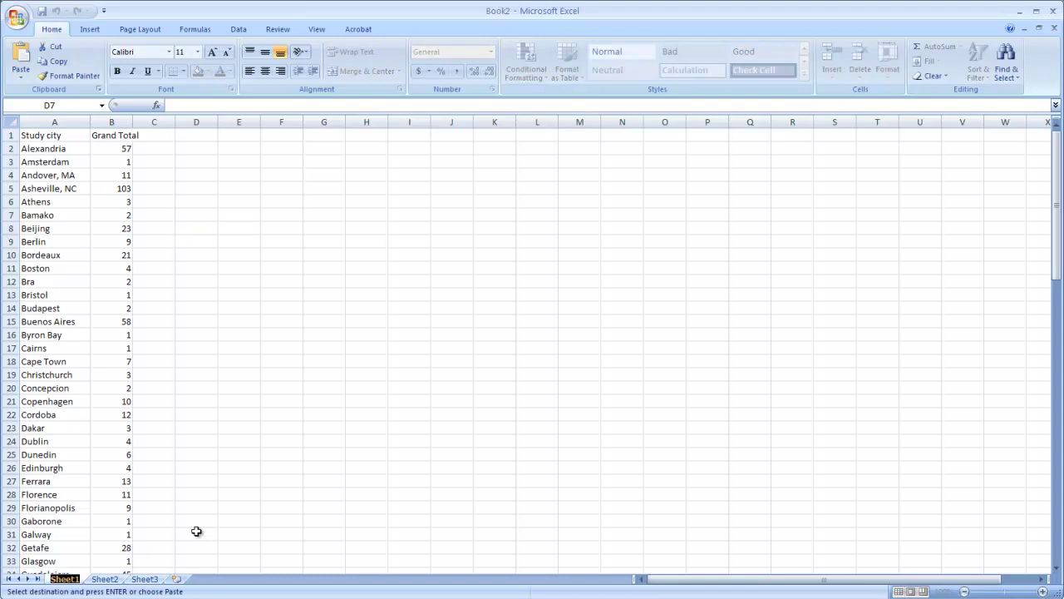
pyautogui.write('Student_data')
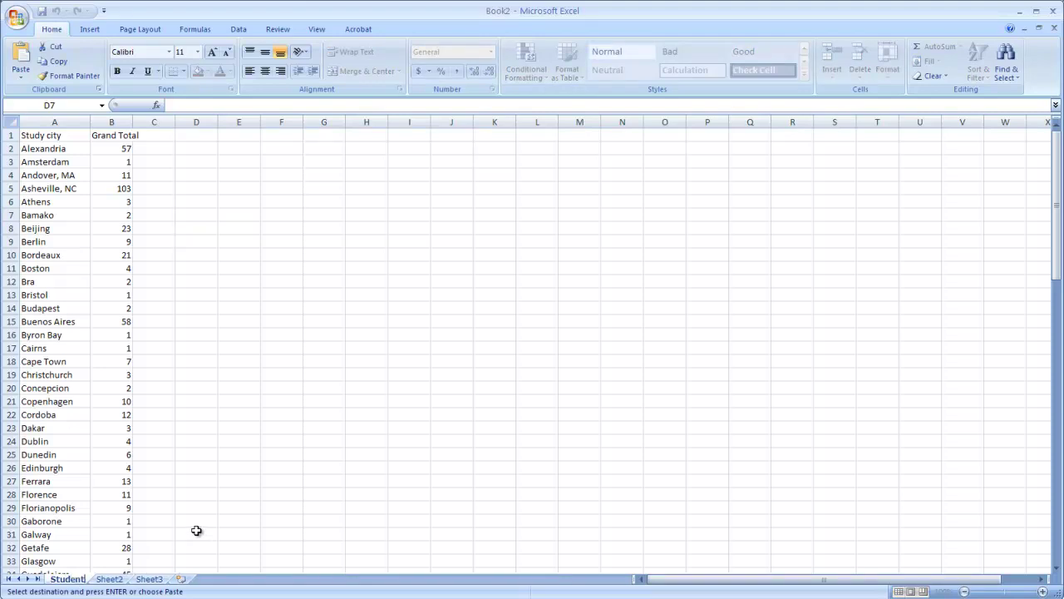
pyautogui.click(158, 484)
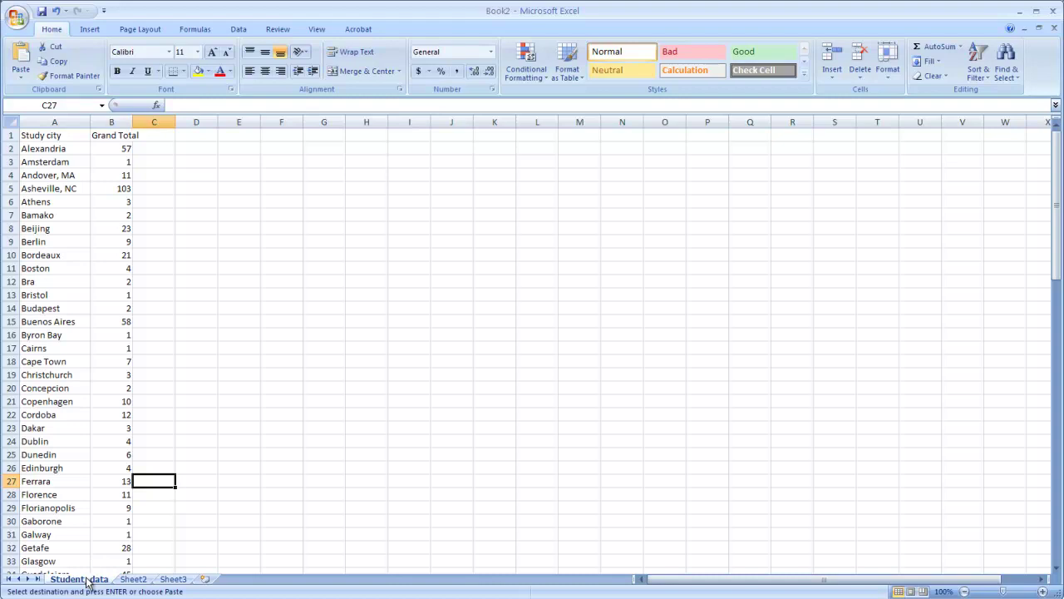
pyautogui.moveTo(132, 123); pyautogui.dragTo(140, 125)
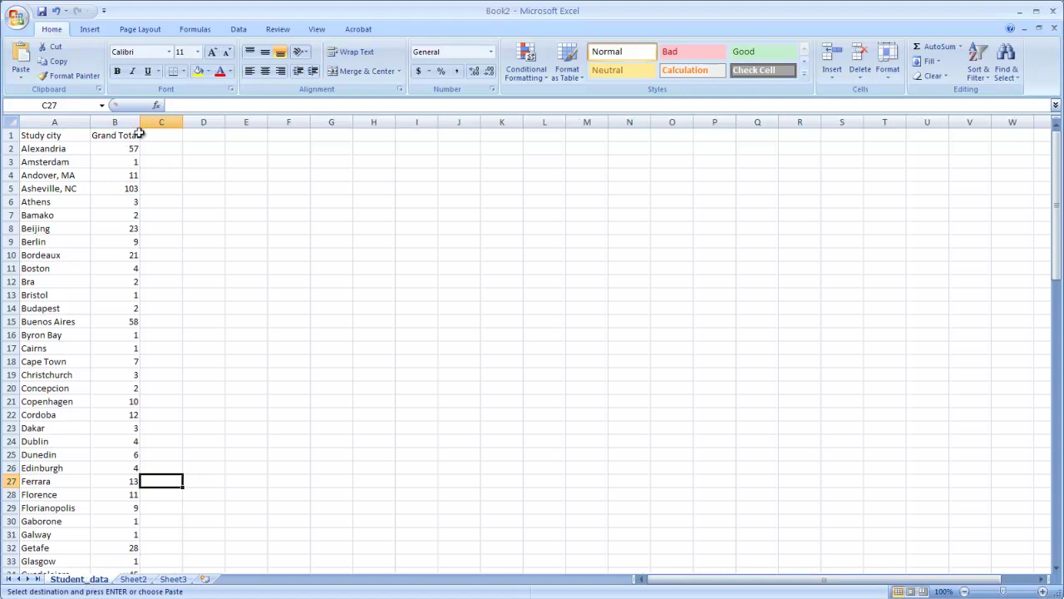
# - Format the Grand Total column B as Number with 0 decimal places
pyautogui.rightClick(128, 121)
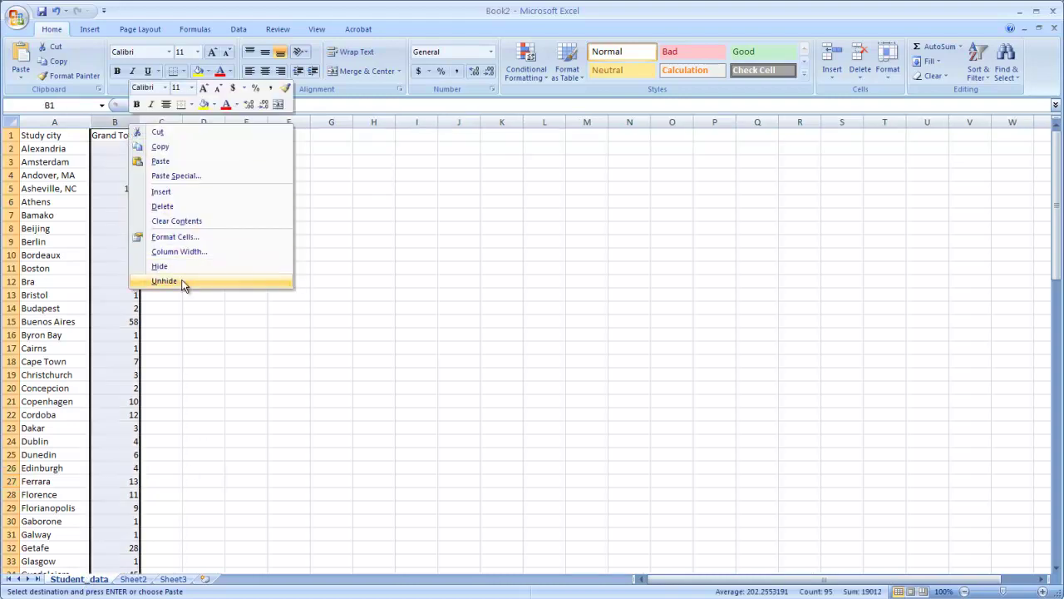
pyautogui.click(177, 239)
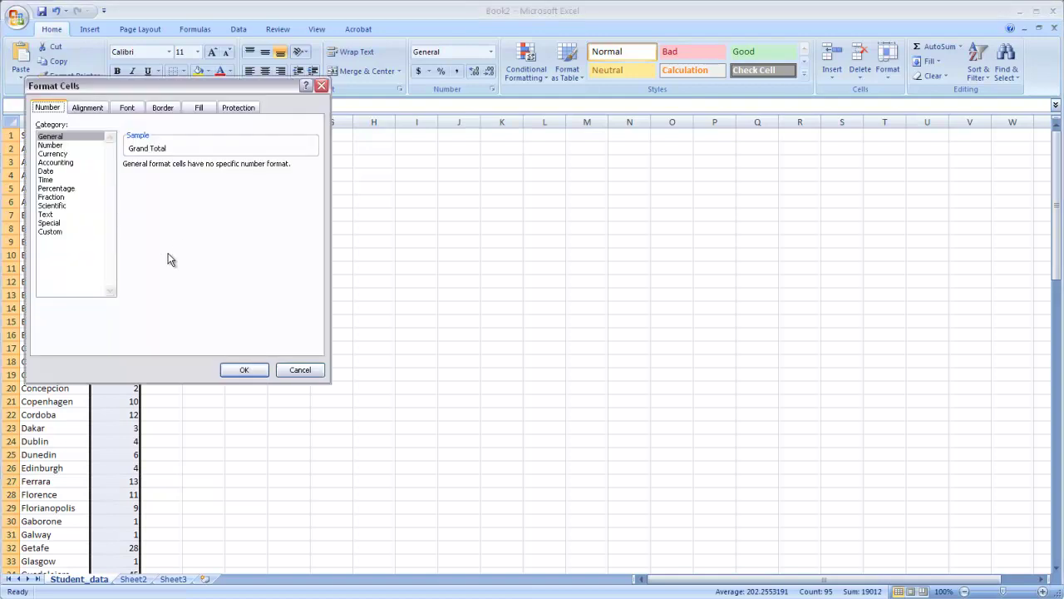
pyautogui.moveTo(182, 84); pyautogui.dragTo(397, 173)
pyautogui.click(282, 225)
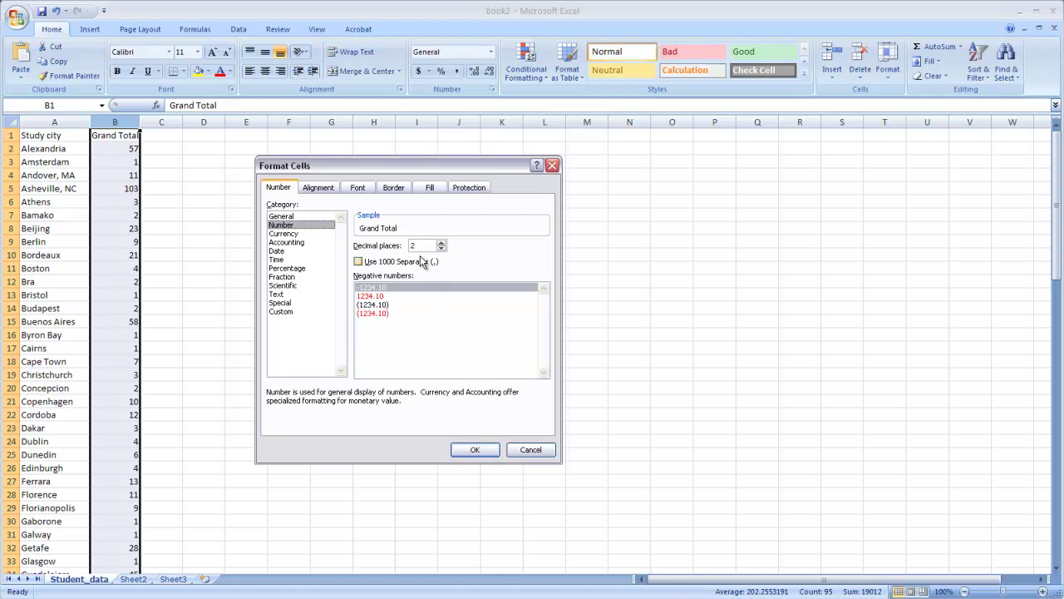
pyautogui.moveTo(420, 246); pyautogui.dragTo(399, 249)
pyautogui.write('0')
pyautogui.click(475, 449)
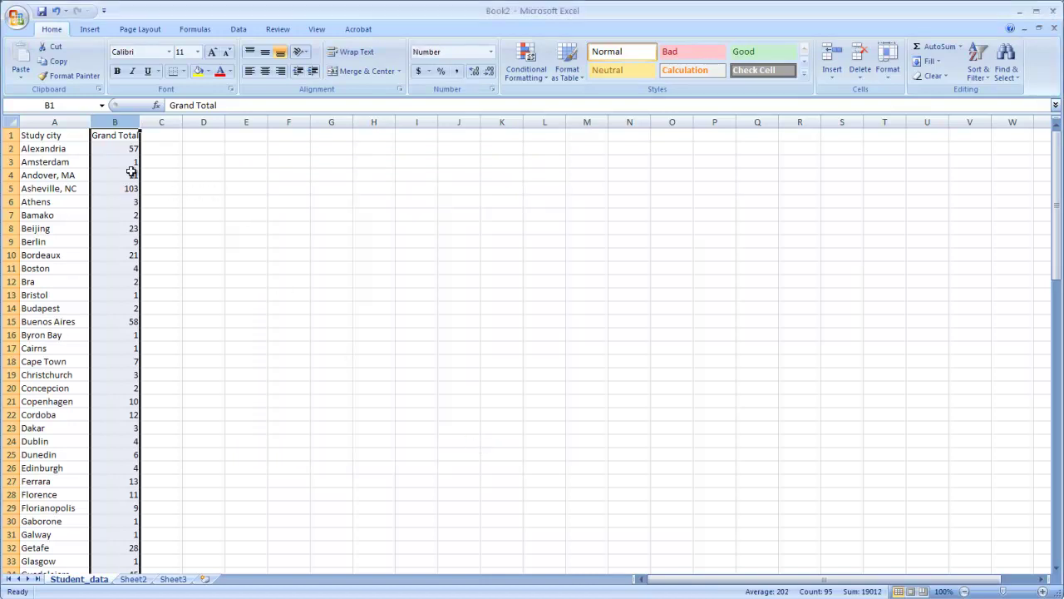
# - Format the Study city column A as Text
pyautogui.rightClick(69, 123)
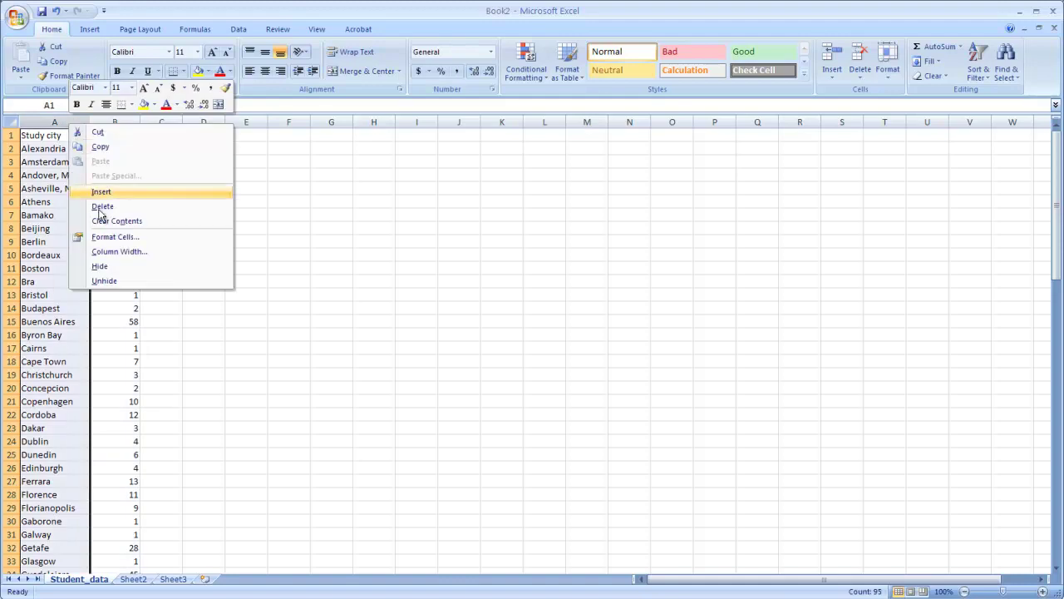
pyautogui.click(113, 238)
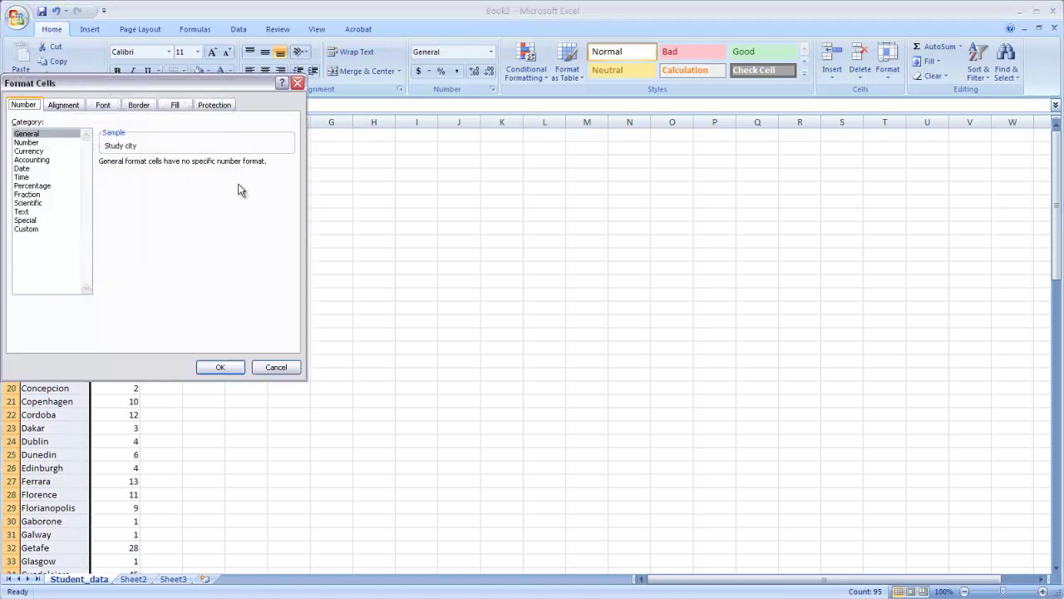
pyautogui.click(238, 301)
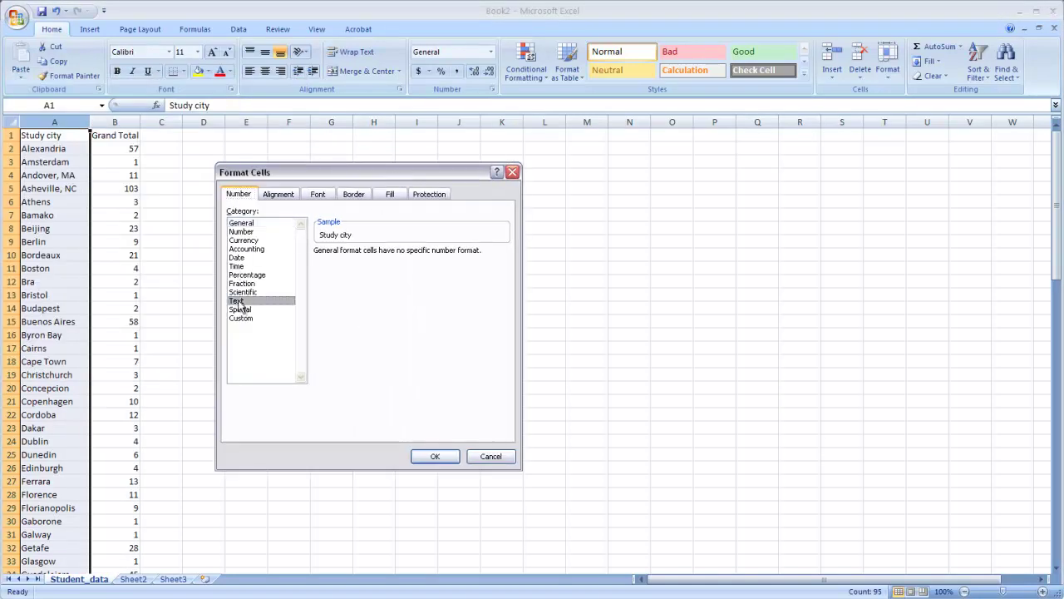
pyautogui.click(434, 457)
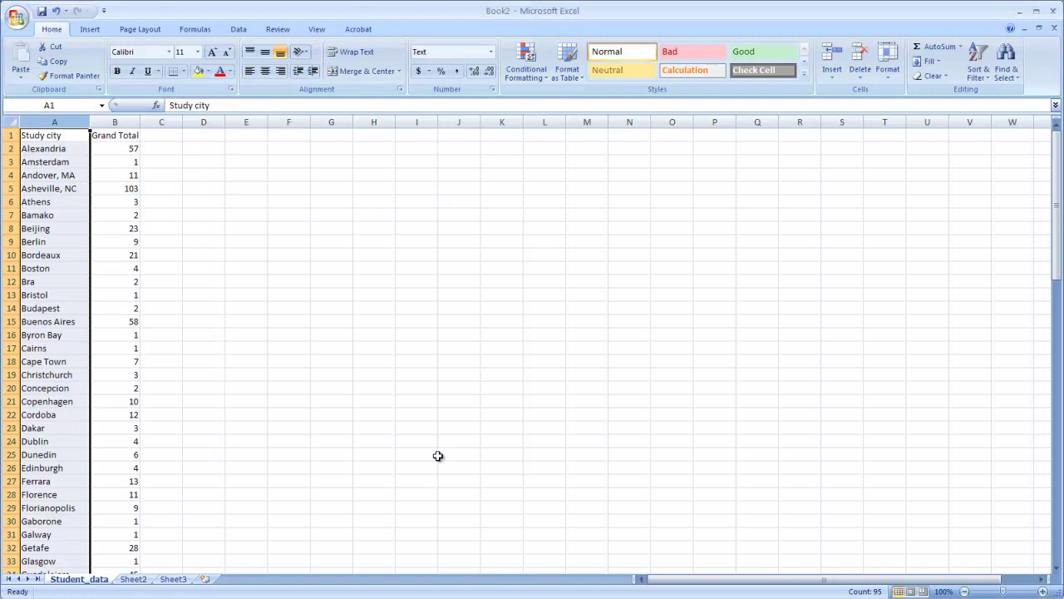
# - Use Save As to store the workbook under the name Demo_sheet in the Week 9 folder
pyautogui.press('Down')
pyautogui.click(16, 21)
pyautogui.click(40, 133)
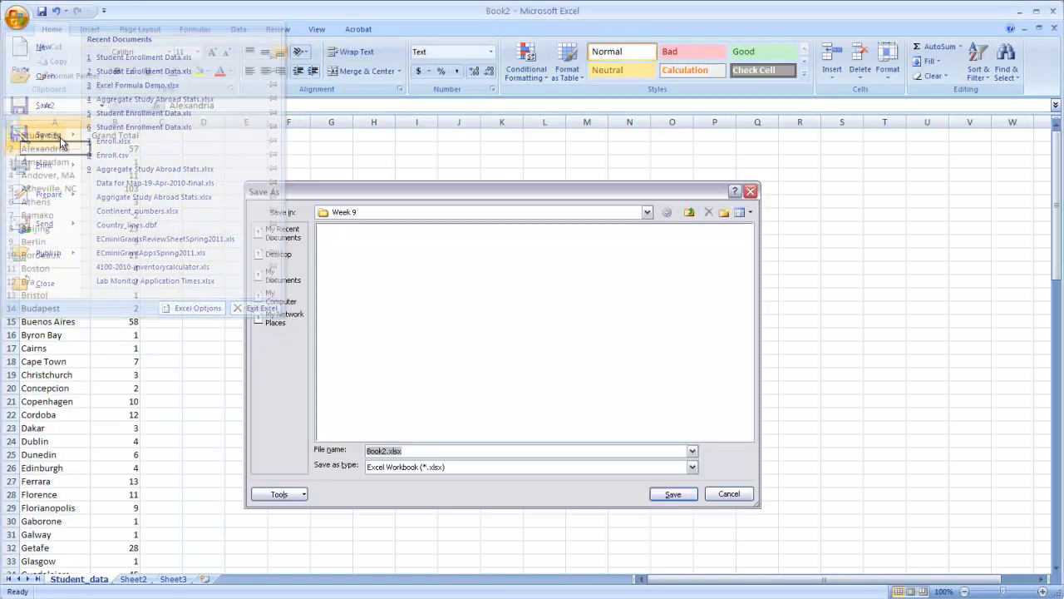
pyautogui.write('De')
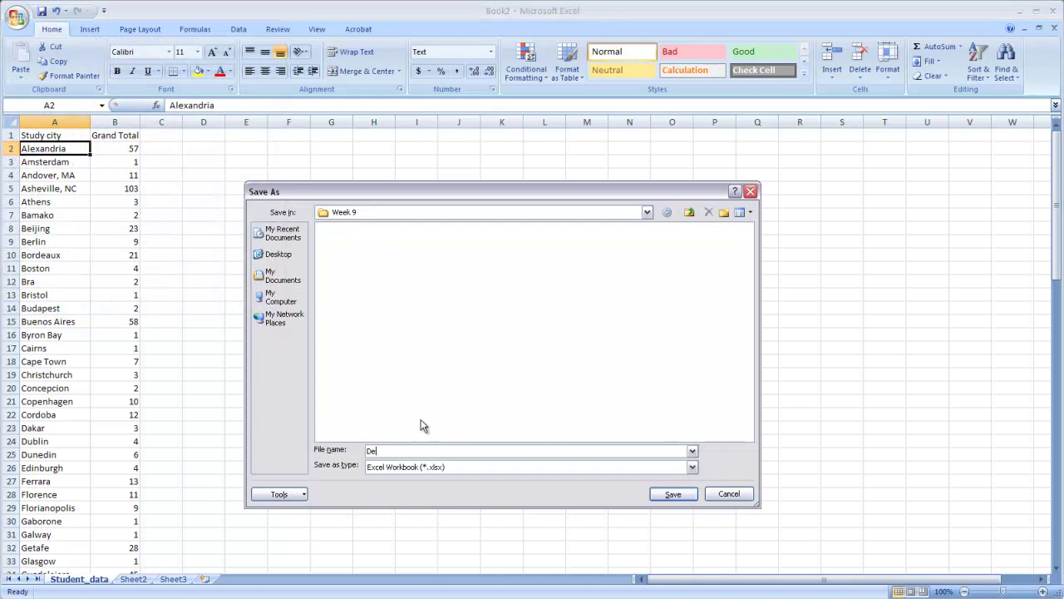
pyautogui.write('mo_sheet')
pyautogui.press('Return')
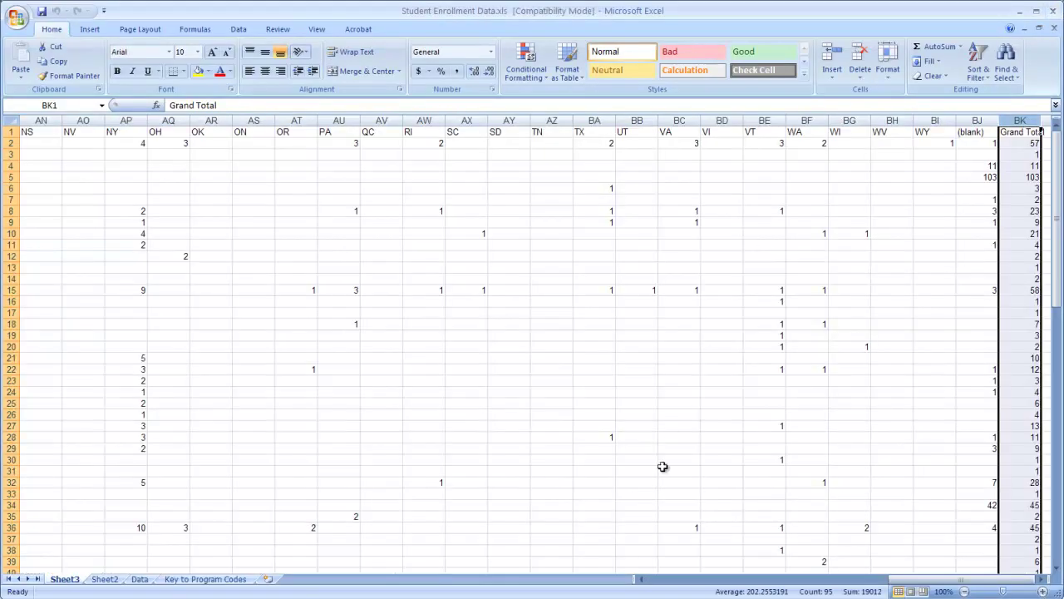
# - Close Excel and add the Student_data$ sheet from Demo_sheet.xlsx to the map
pyautogui.click(1054, 11)
pyautogui.click(493, 435)
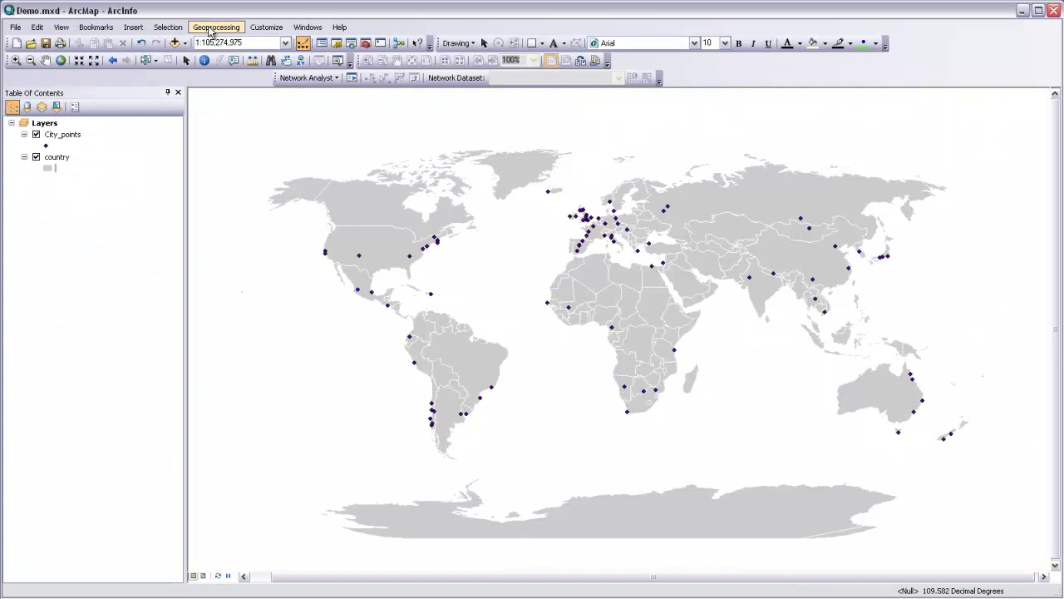
pyautogui.click(172, 43)
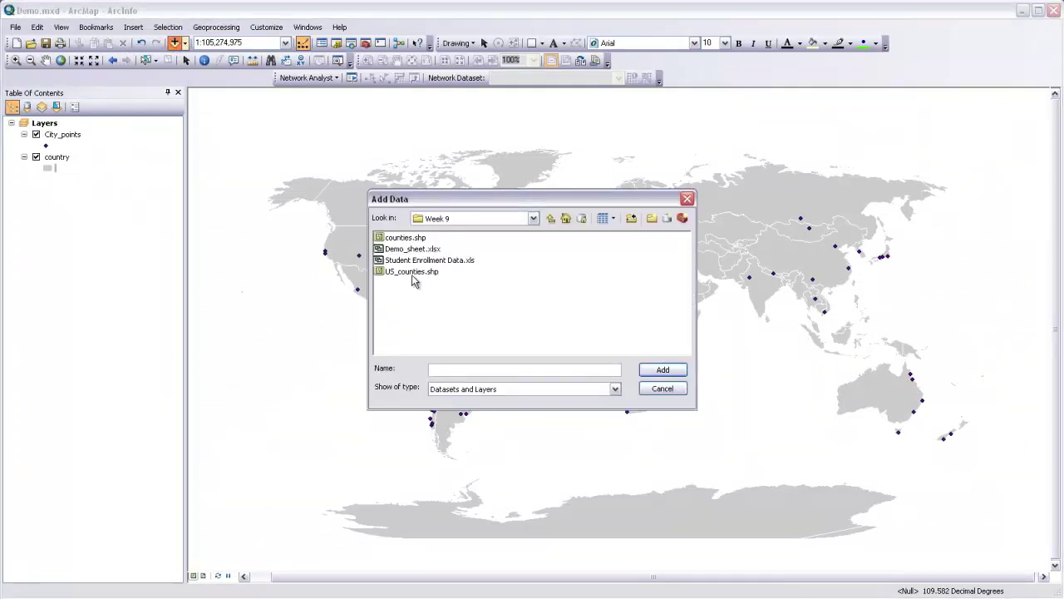
pyautogui.click(405, 250)
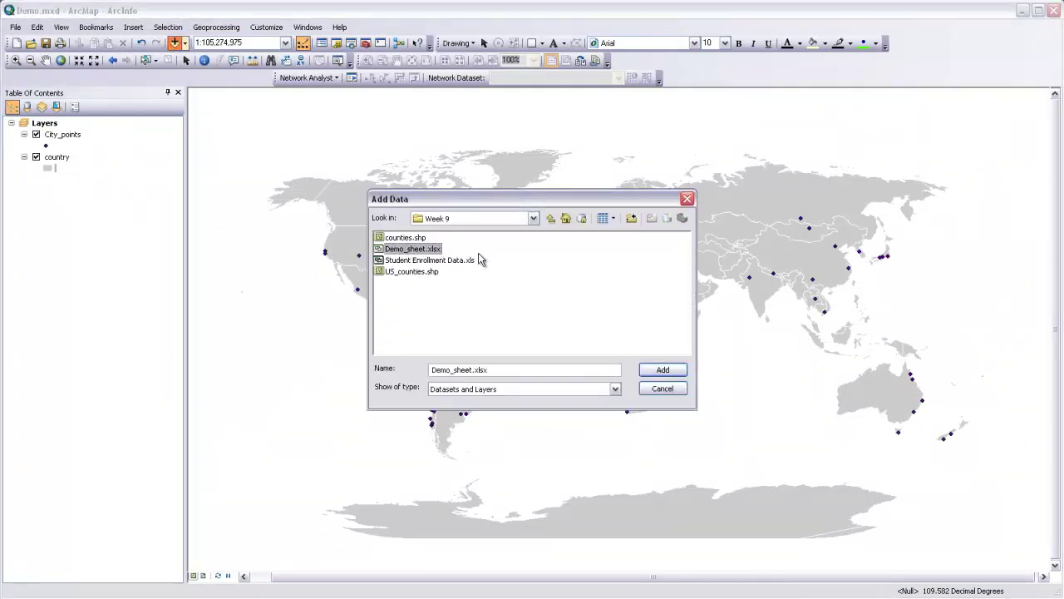
pyautogui.click(663, 369)
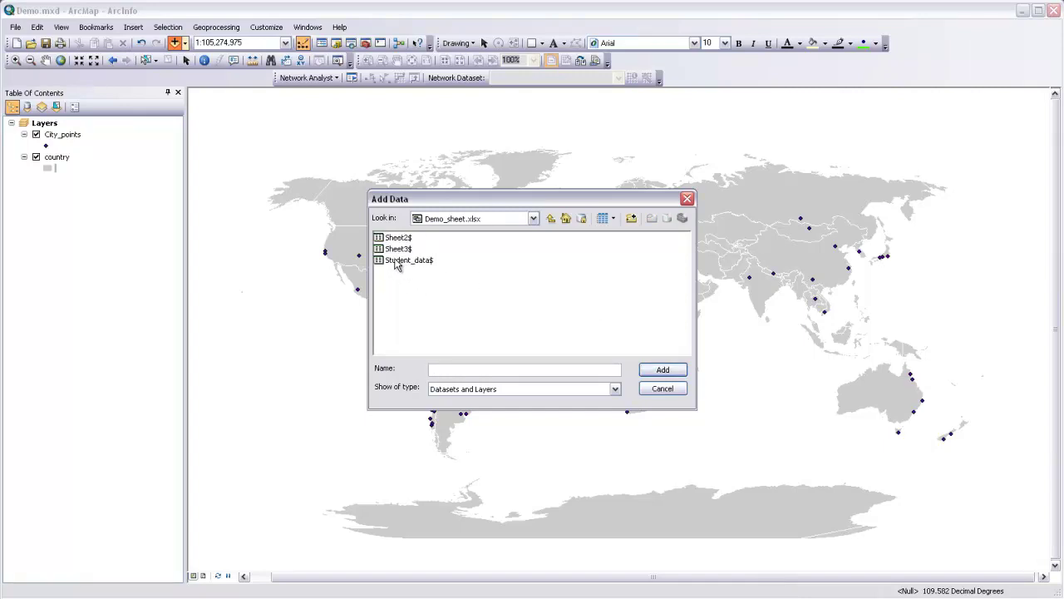
pyautogui.click(412, 263)
pyautogui.click(657, 370)
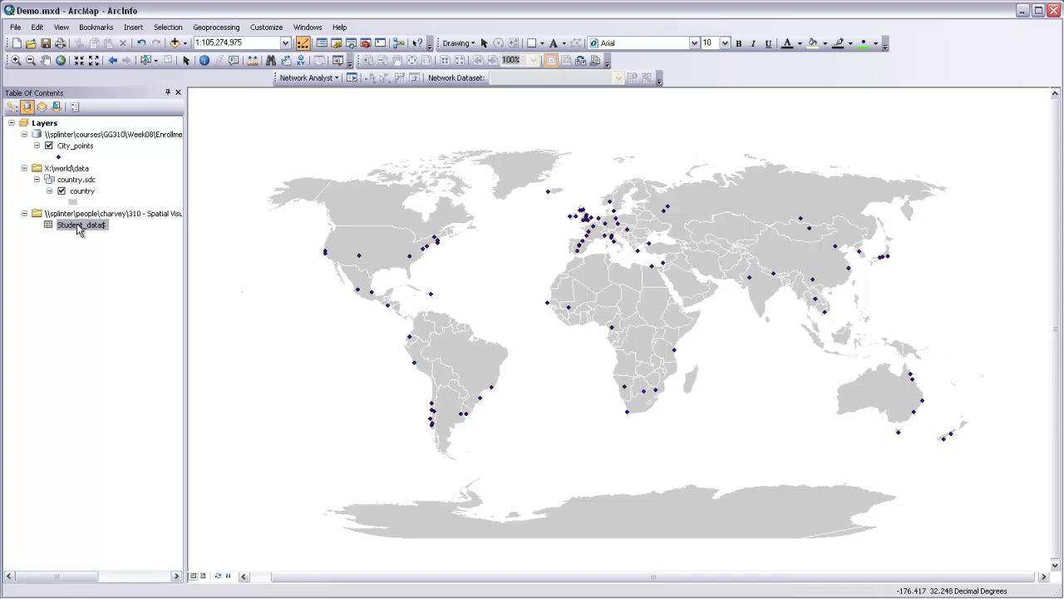
pyautogui.click(12, 106)
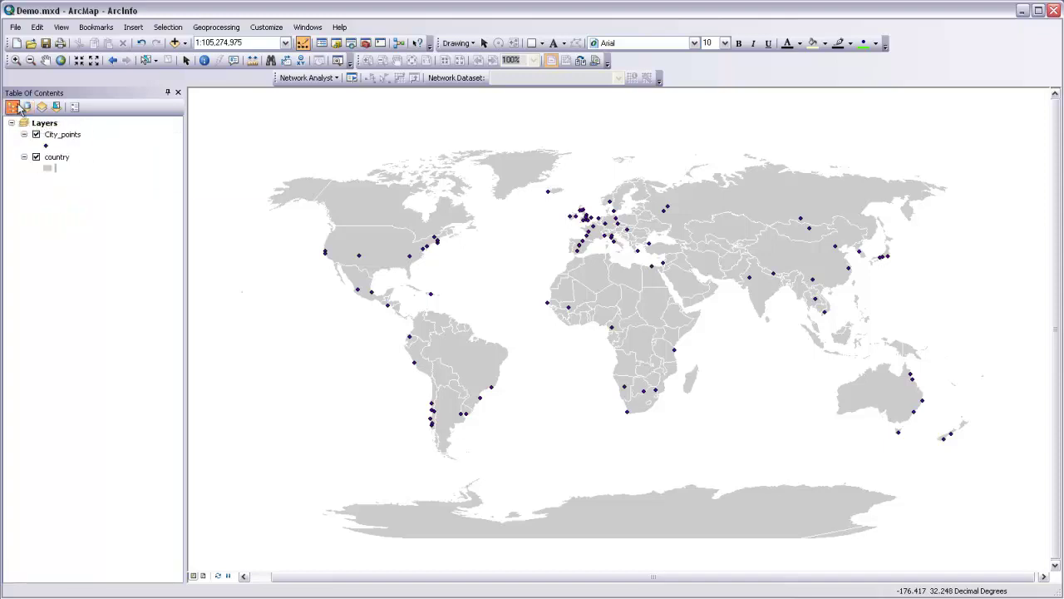
pyautogui.click(26, 107)
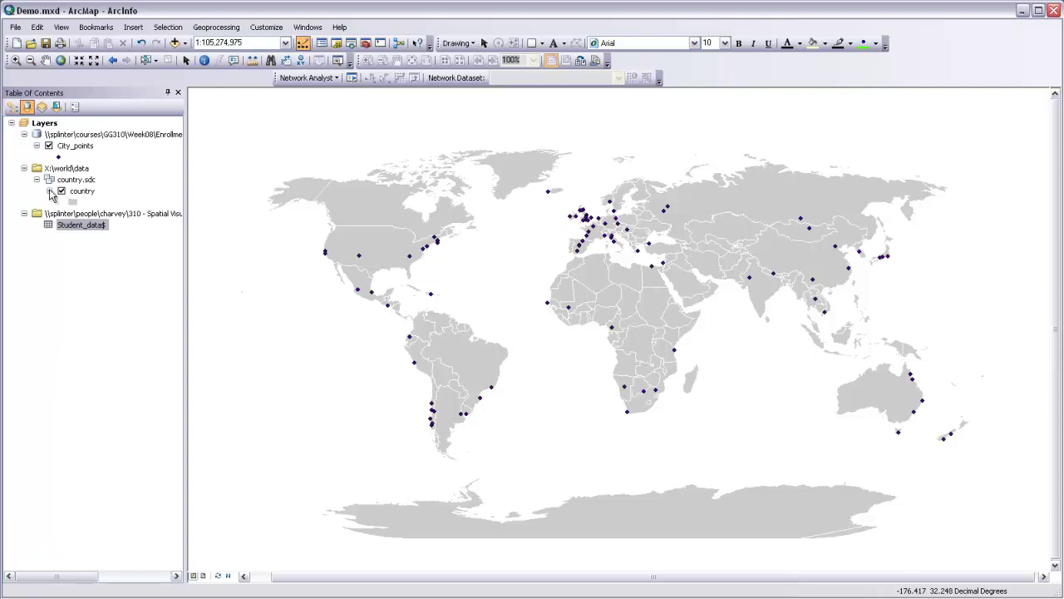
pyautogui.rightClick(71, 232)
pyautogui.click(556, 272)
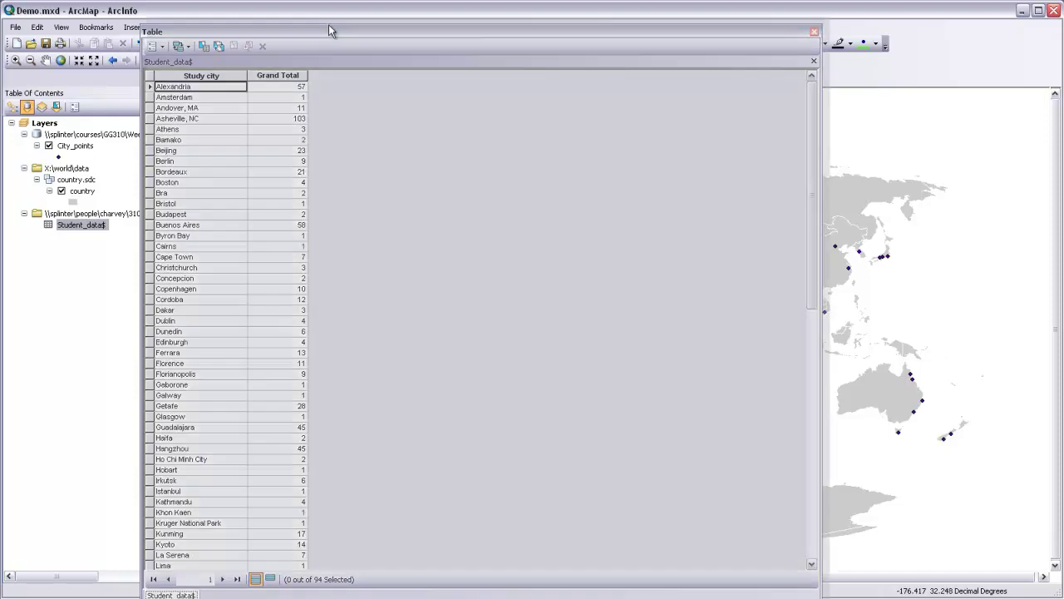
pyautogui.moveTo(329, 25); pyautogui.dragTo(338, 18)
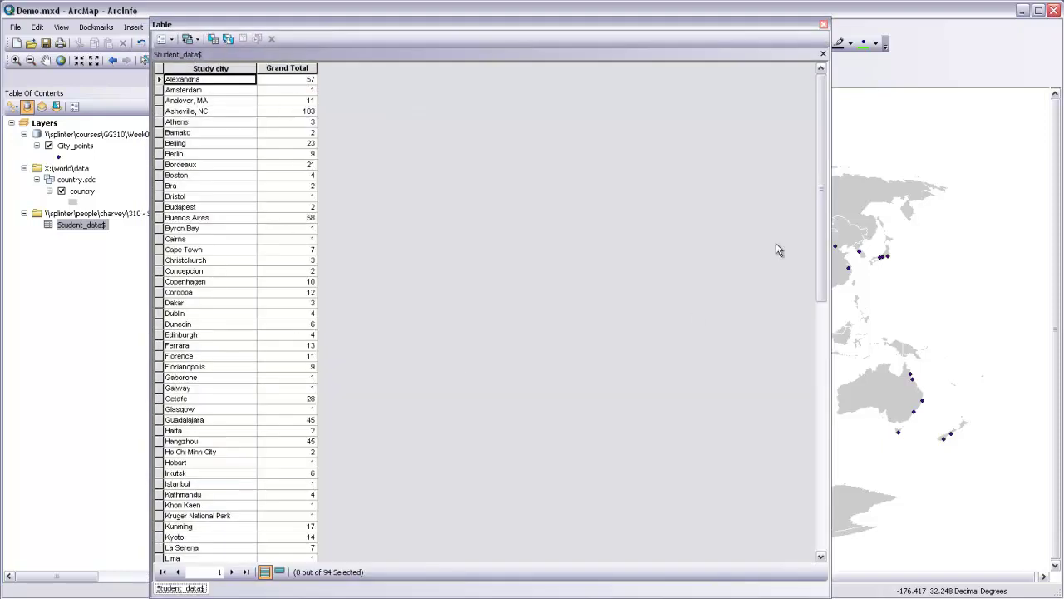
pyautogui.moveTo(812, 133); pyautogui.dragTo(803, 418)
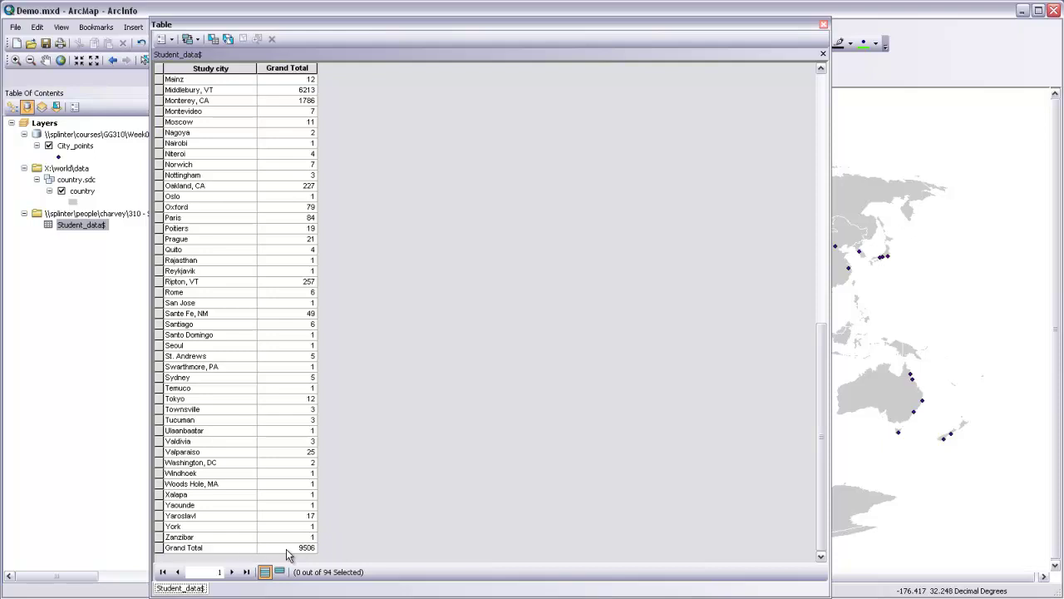
pyautogui.click(825, 27)
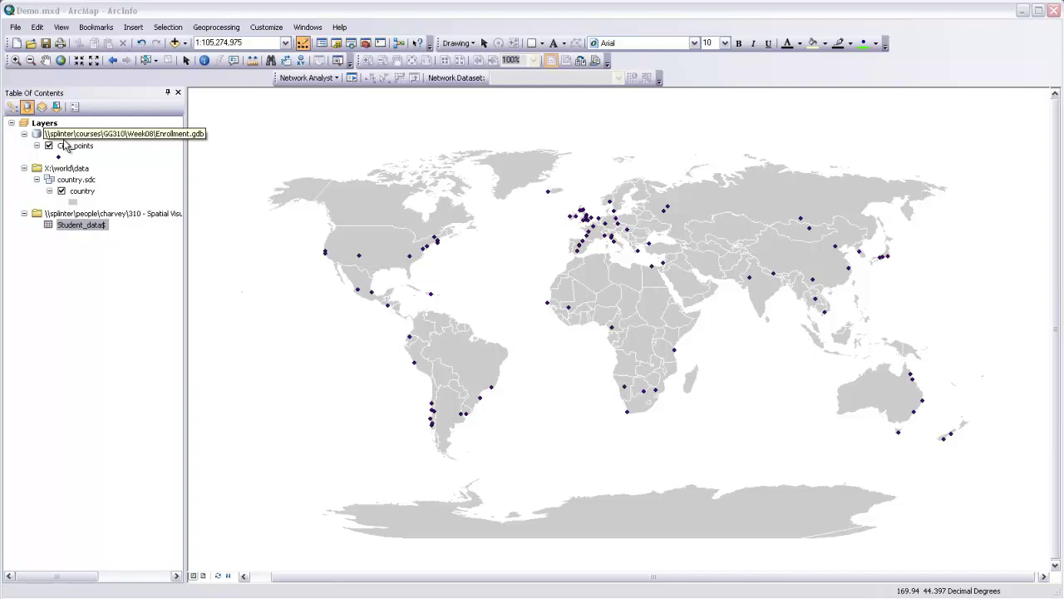
pyautogui.rightClick(67, 144)
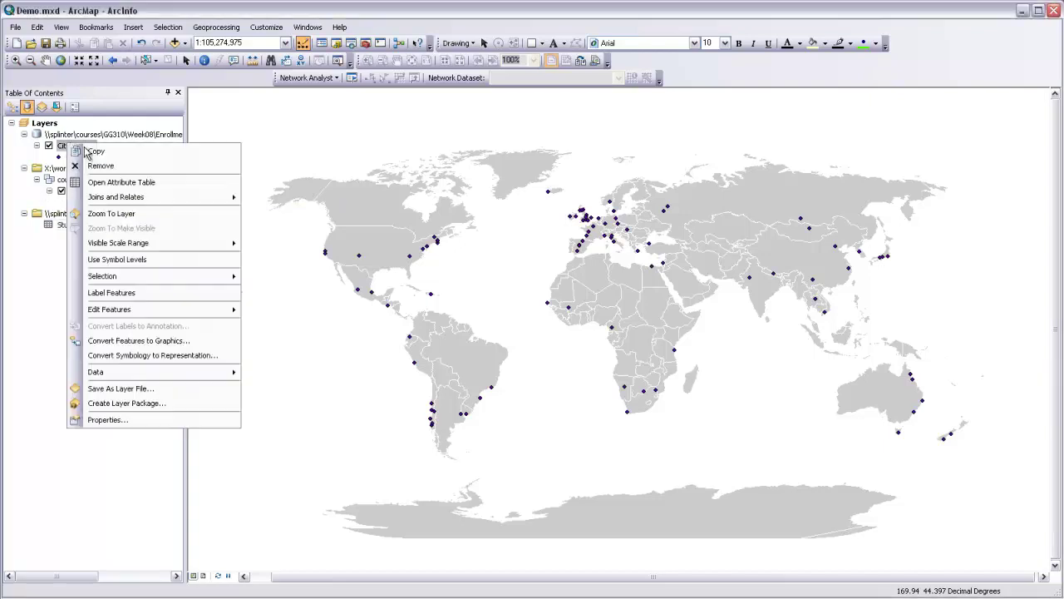
pyautogui.click(106, 181)
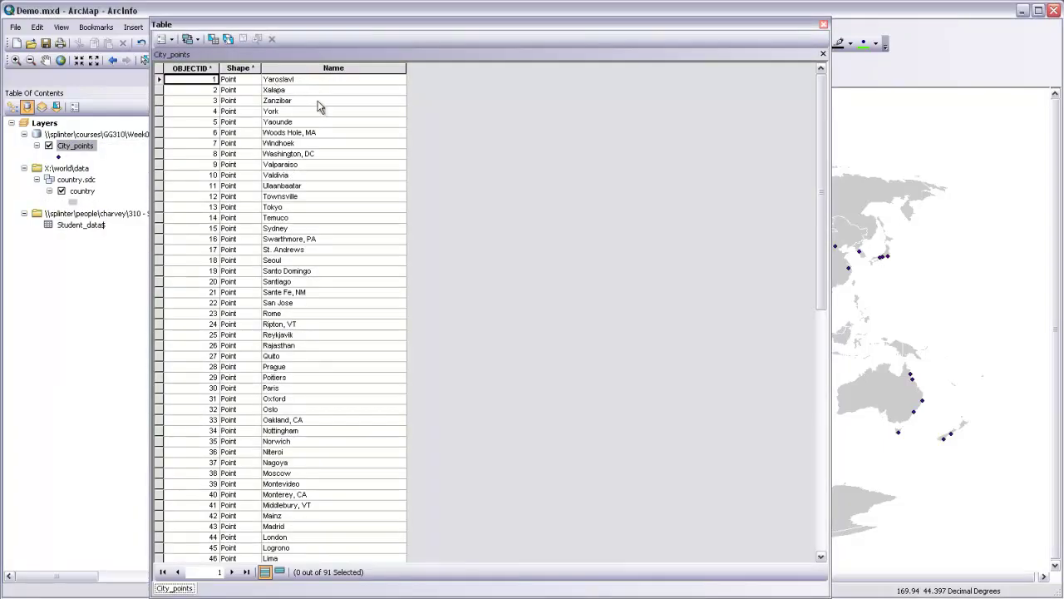
pyautogui.rightClick(90, 224)
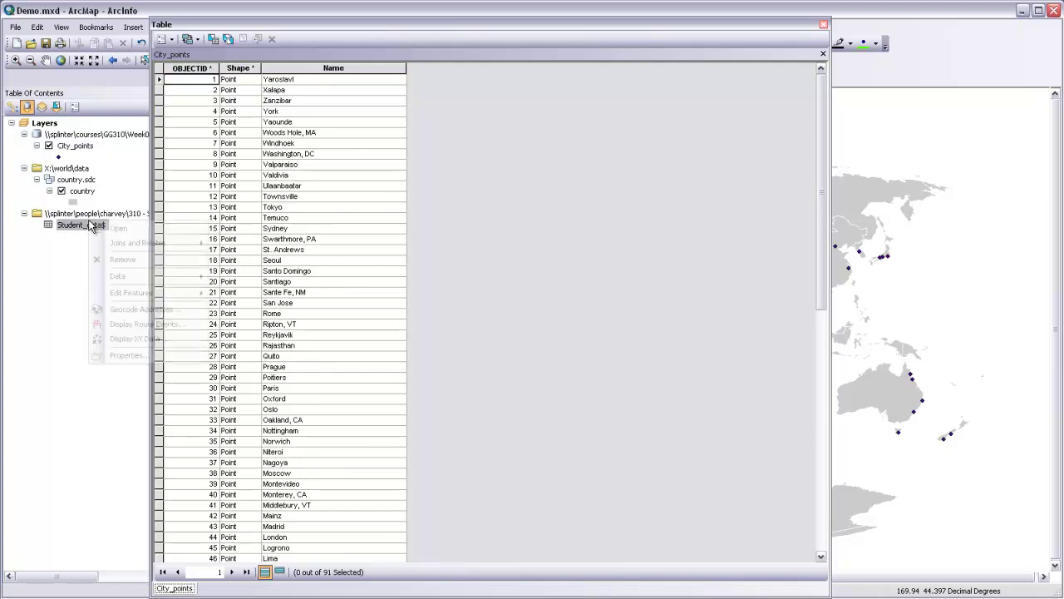
pyautogui.click(121, 228)
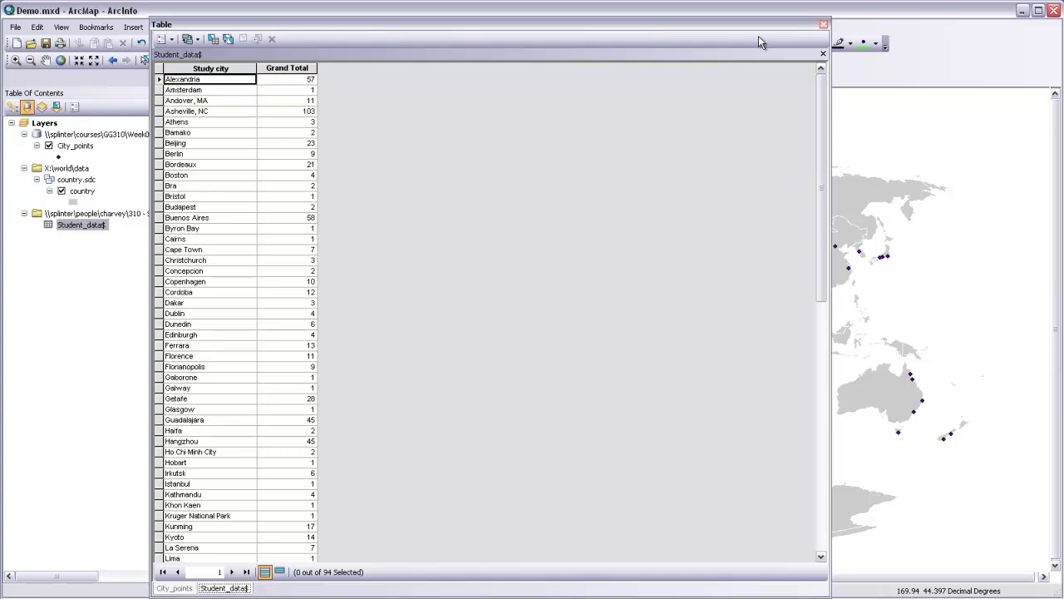
pyautogui.click(823, 24)
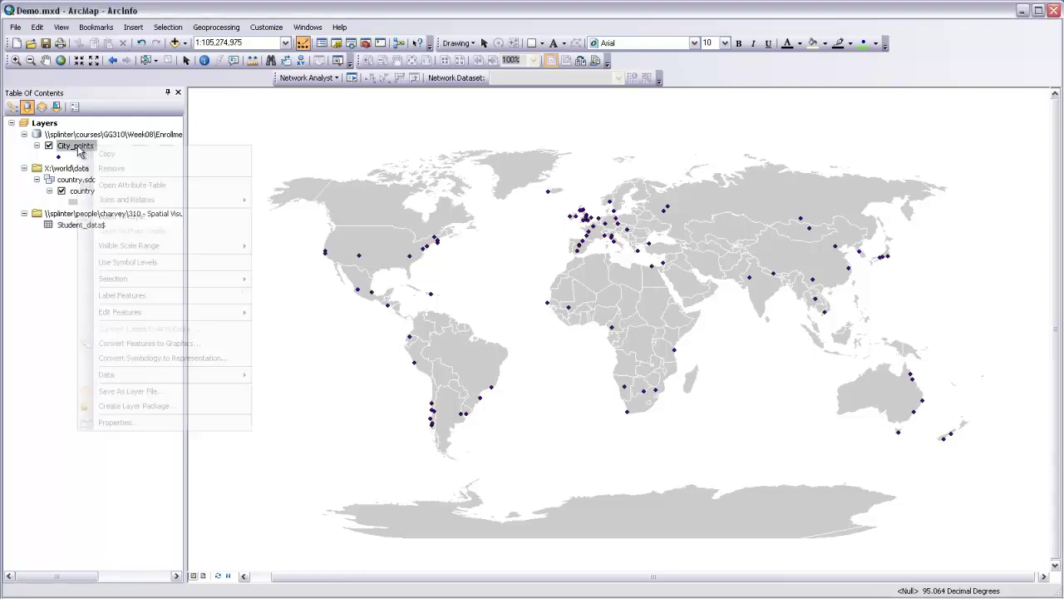
# - Join Student_data$ to City_points with Name matched to Study city, keeping all records
pyautogui.moveTo(177, 208)
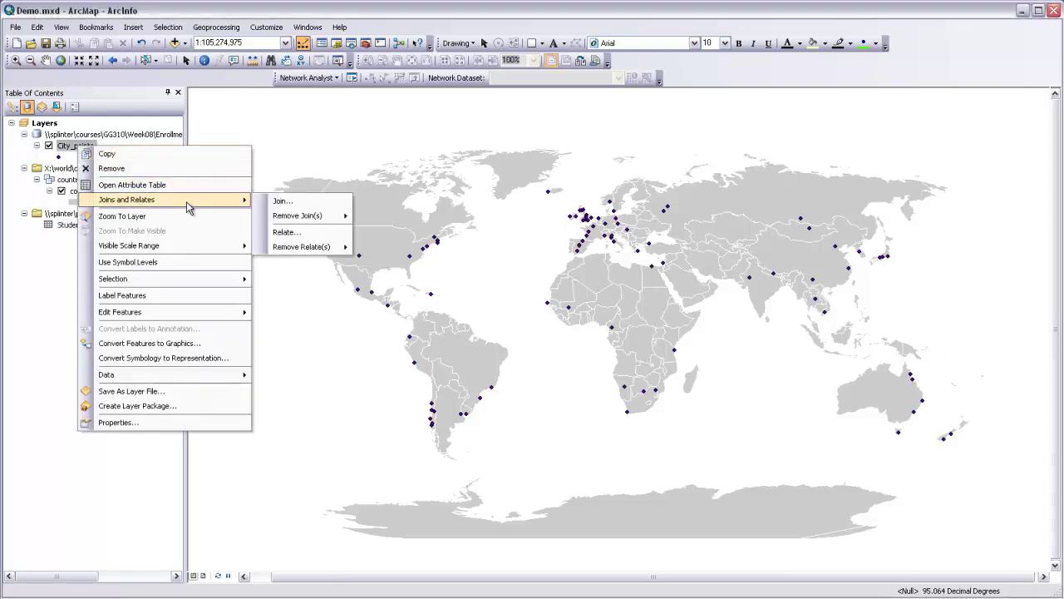
pyautogui.click(276, 201)
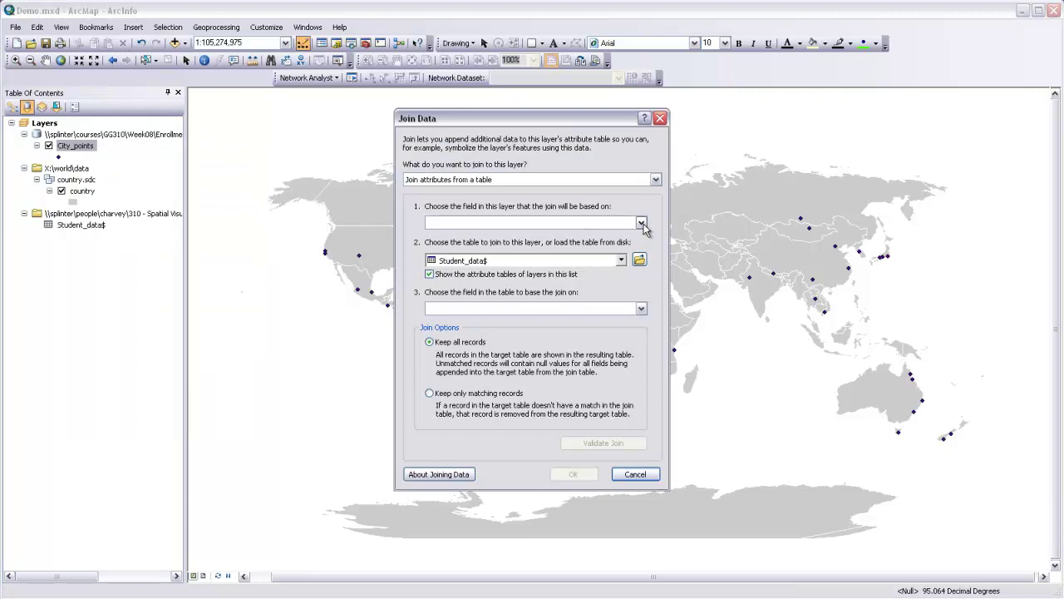
pyautogui.click(642, 223)
pyautogui.click(557, 244)
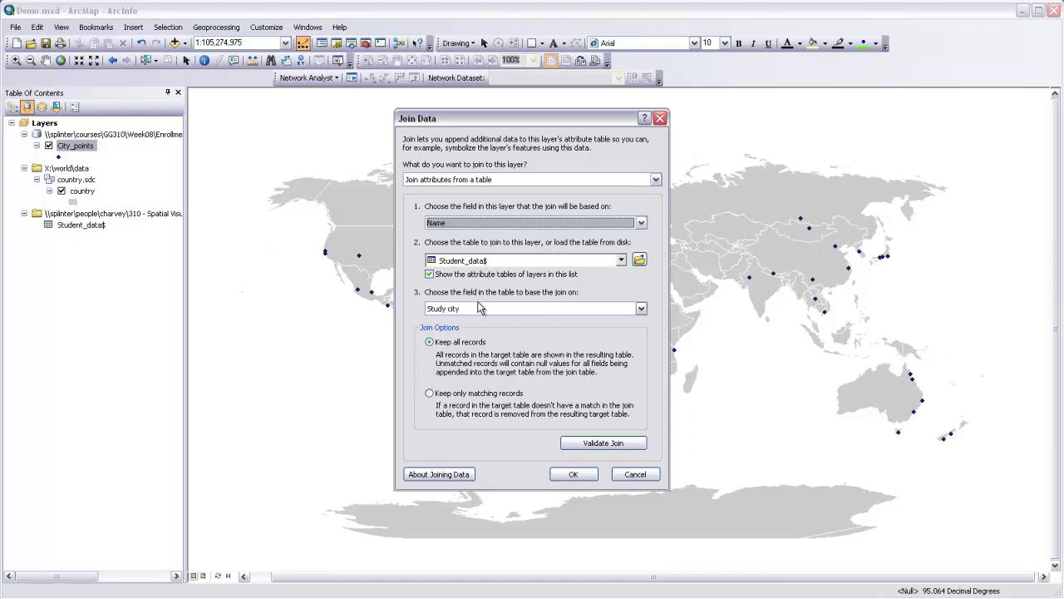
pyautogui.click(641, 308)
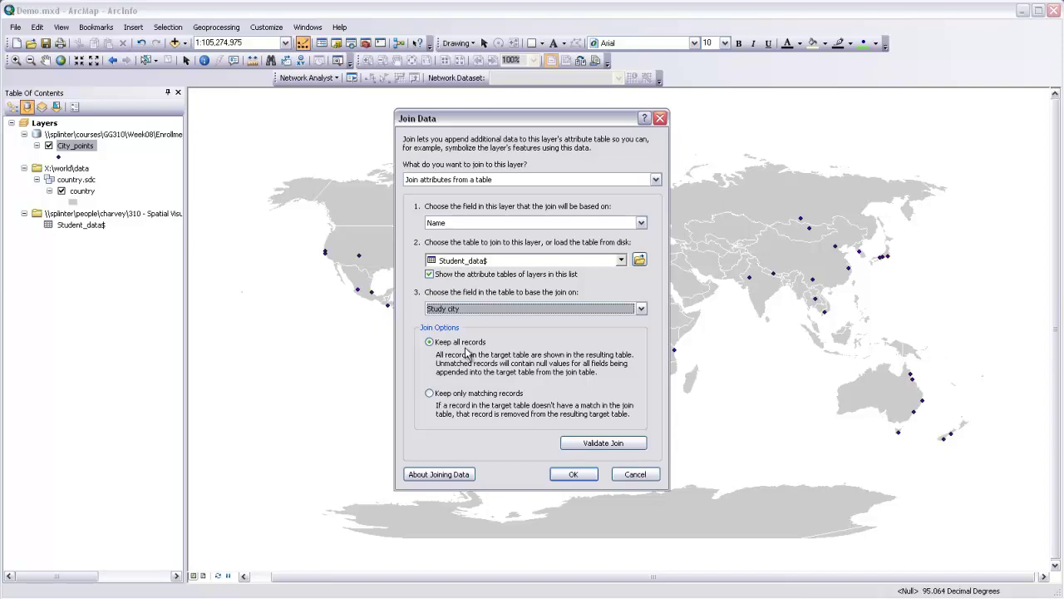
pyautogui.click(573, 474)
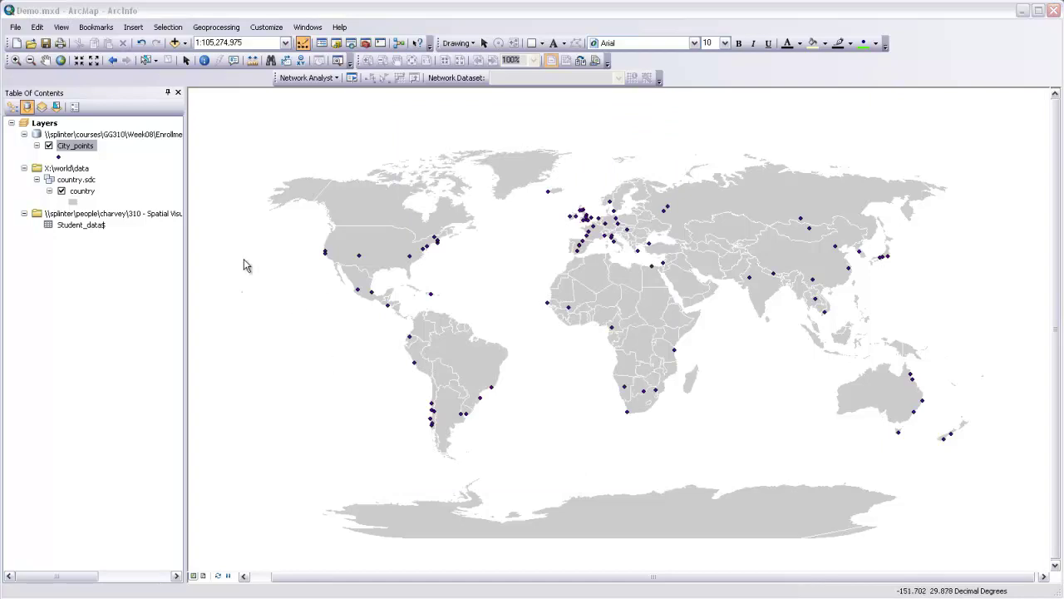
# - Open the City_points attribute table to check the joined fields, then close it
pyautogui.rightClick(74, 147)
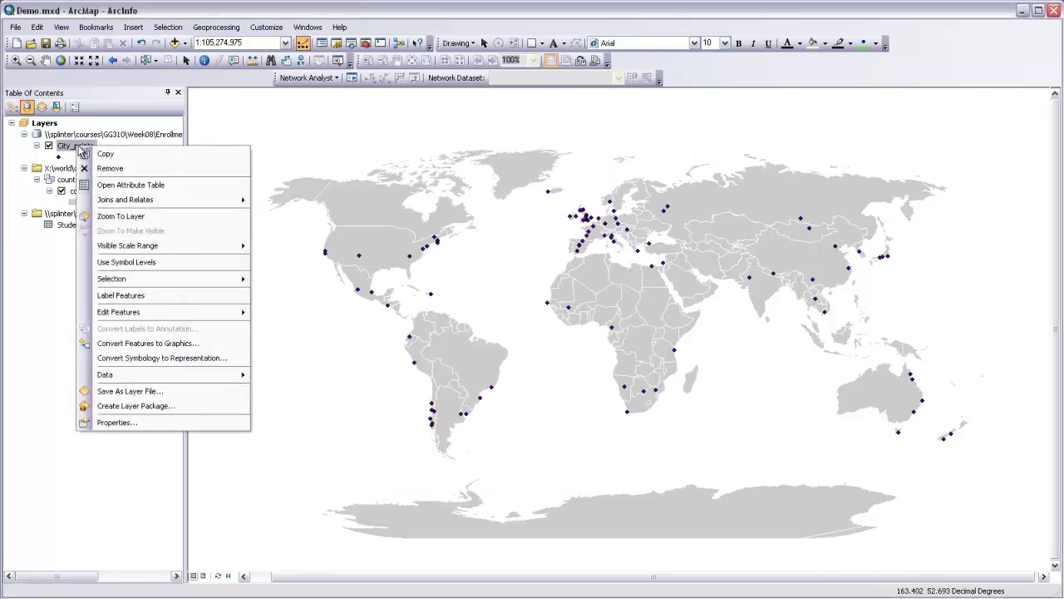
pyautogui.click(111, 187)
pyautogui.moveTo(349, 47); pyautogui.dragTo(374, 20)
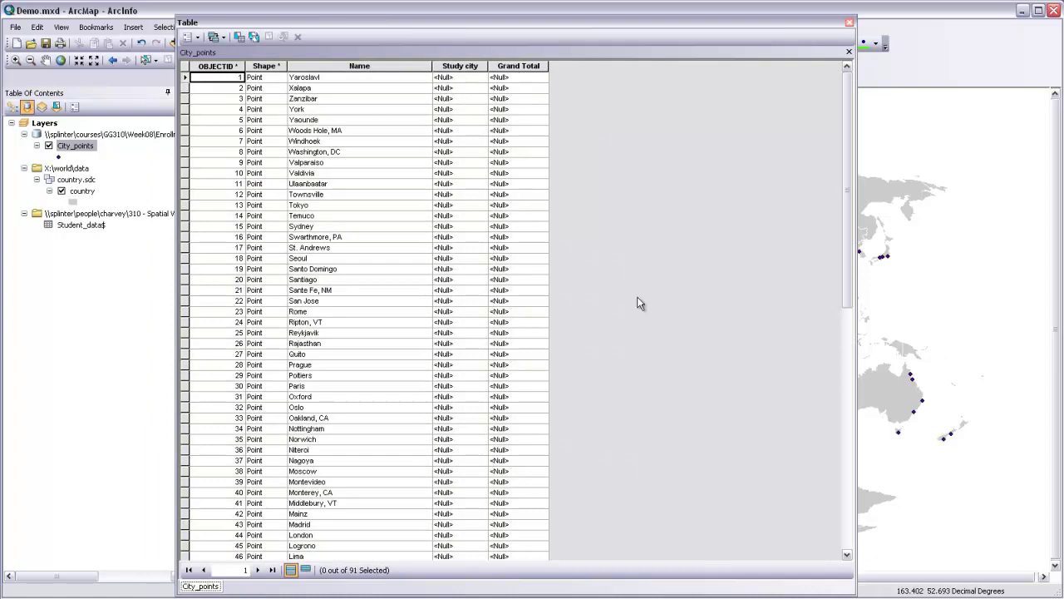
pyautogui.moveTo(844, 153)
pyautogui.mouseDown()
pyautogui.moveTo(849, 422)
pyautogui.moveTo(847, 166)
pyautogui.mouseUp()
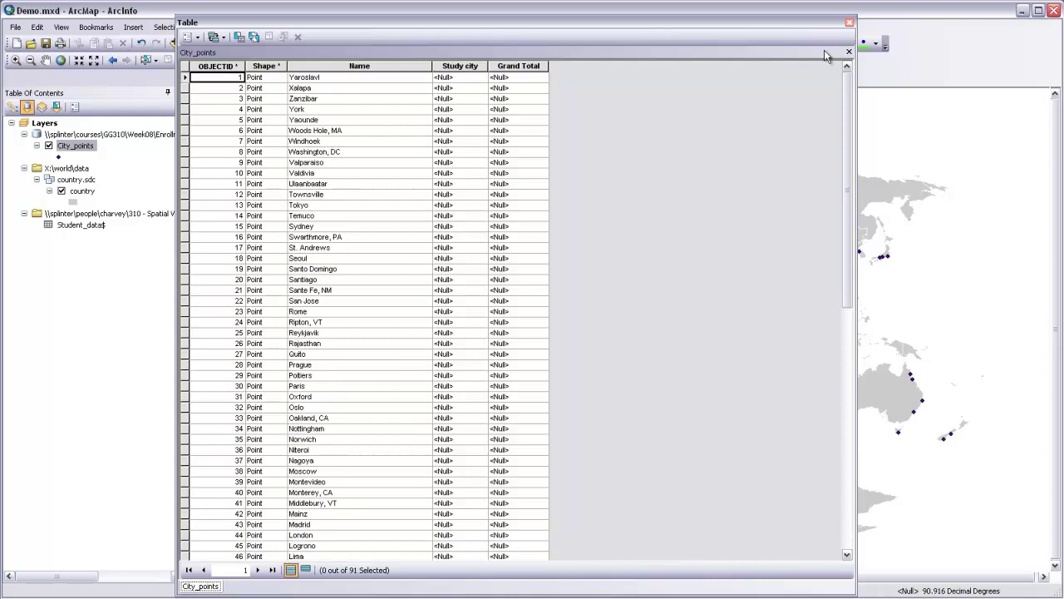
pyautogui.click(849, 51)
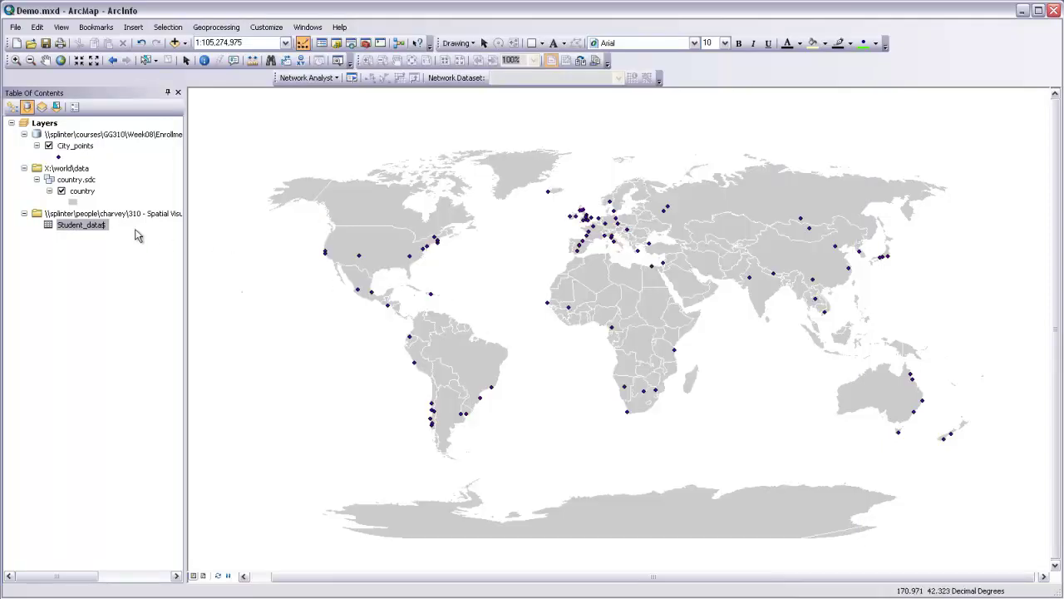
# - Inspect the Student_data$ table, remove it from the map, and switch to Excel
pyautogui.rightClick(94, 228)
pyautogui.click(120, 235)
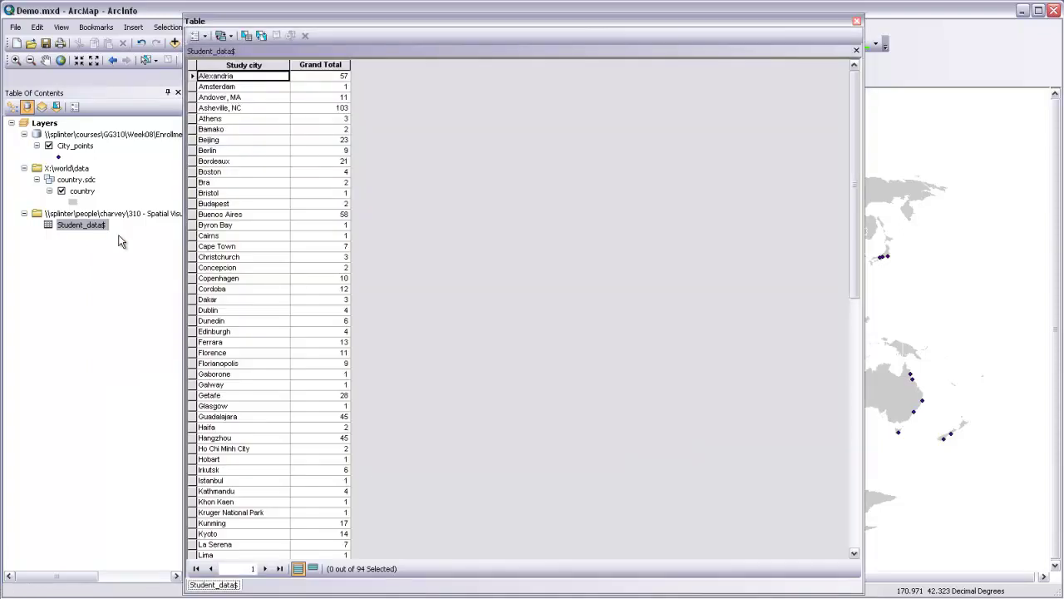
pyautogui.click(858, 21)
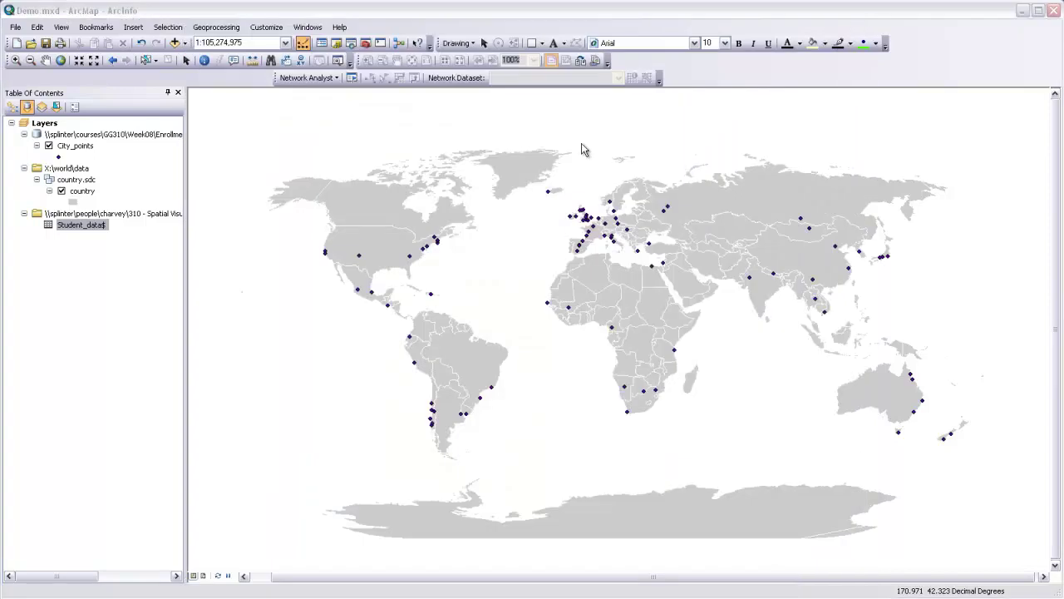
pyautogui.rightClick(90, 226)
pyautogui.click(116, 263)
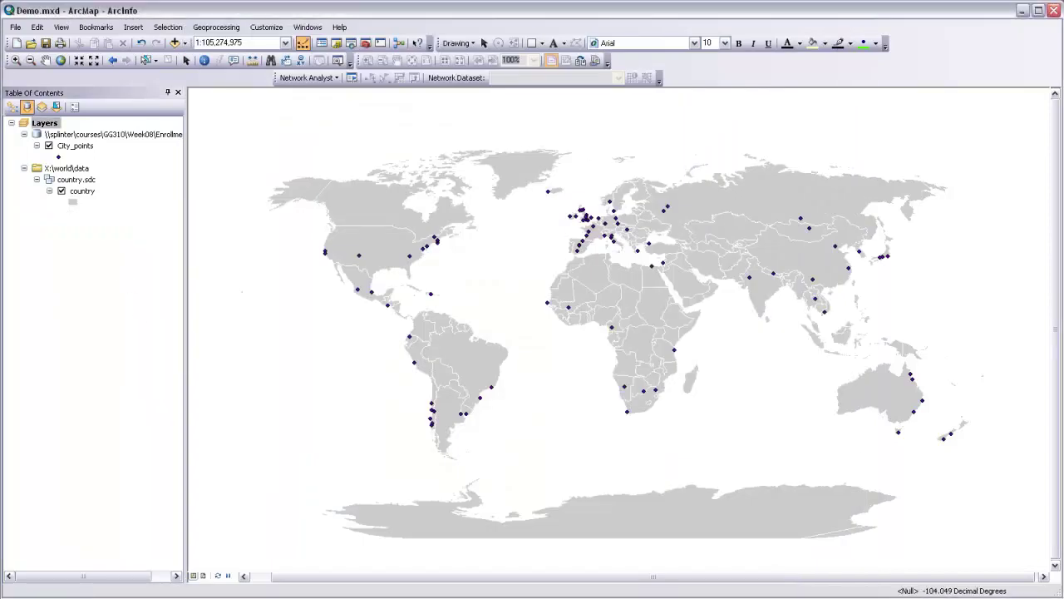
pyautogui.hotkey('alt', 'Tab')
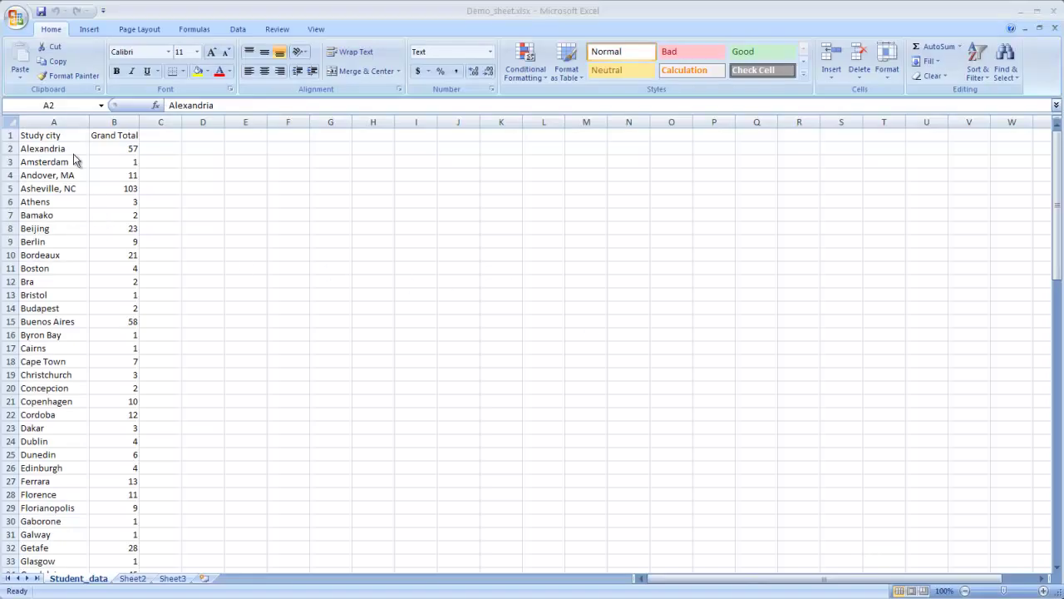
# - Replace the A1 and B1 headers 'Study city' and 'Grand Total' with City and Total
pyautogui.click(53, 135)
pyautogui.write('Ci')
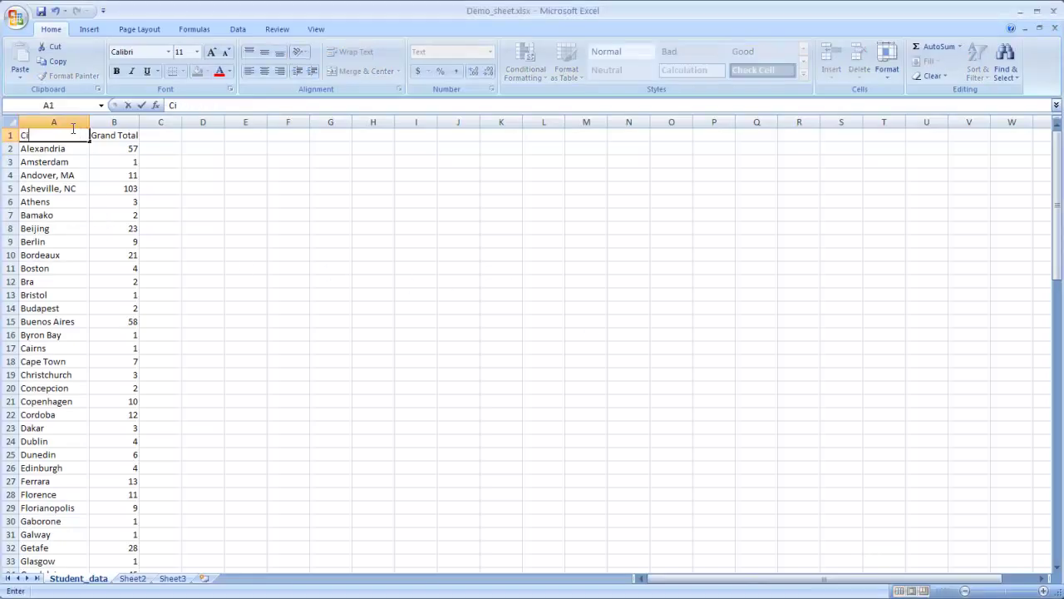
pyautogui.write('ty')
pyautogui.click(125, 135)
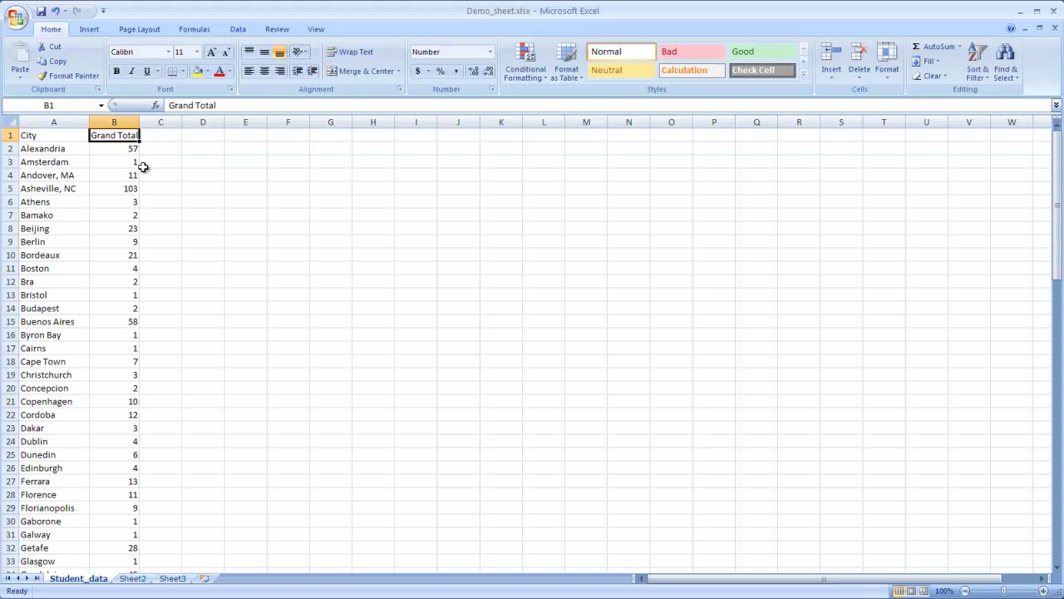
pyautogui.write('Tota')
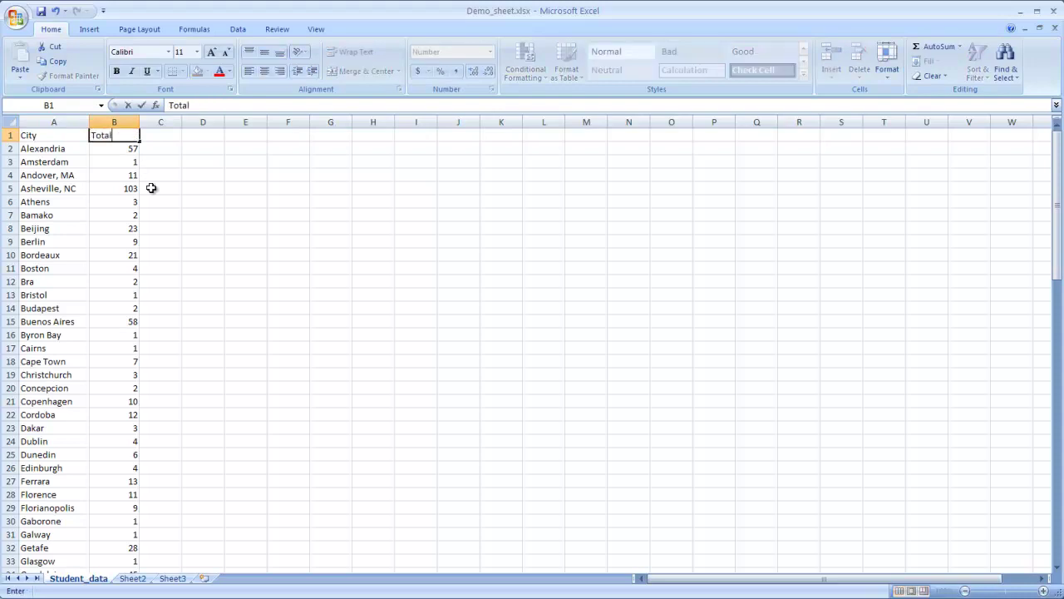
pyautogui.write('l')
pyautogui.press('Return')
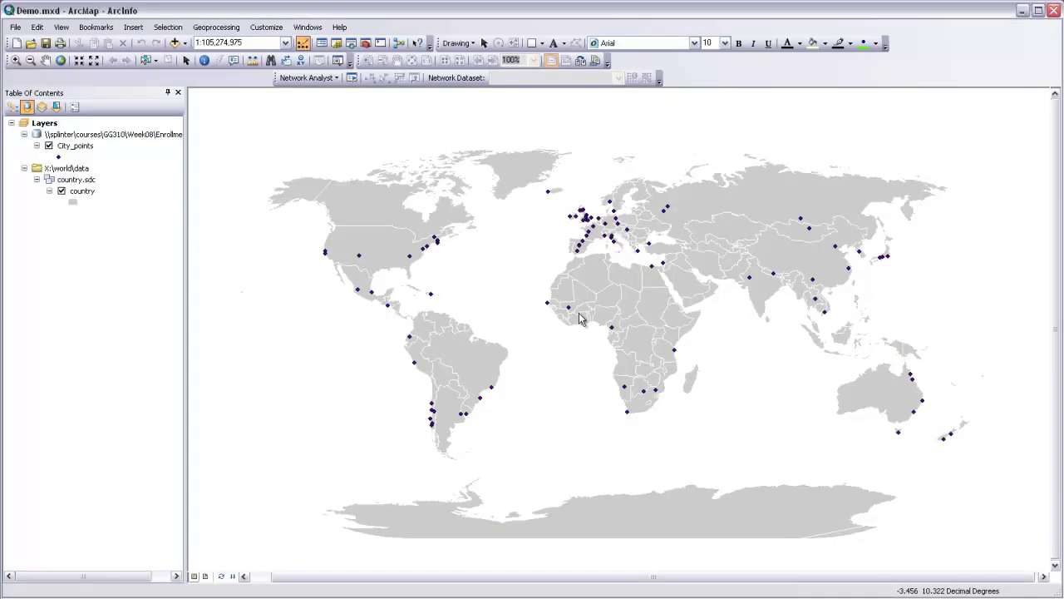
# - Re-add Student_data$ from Demo_sheet.xlsx and open it to confirm the City and Total columns
pyautogui.click(175, 43)
pyautogui.click(399, 259)
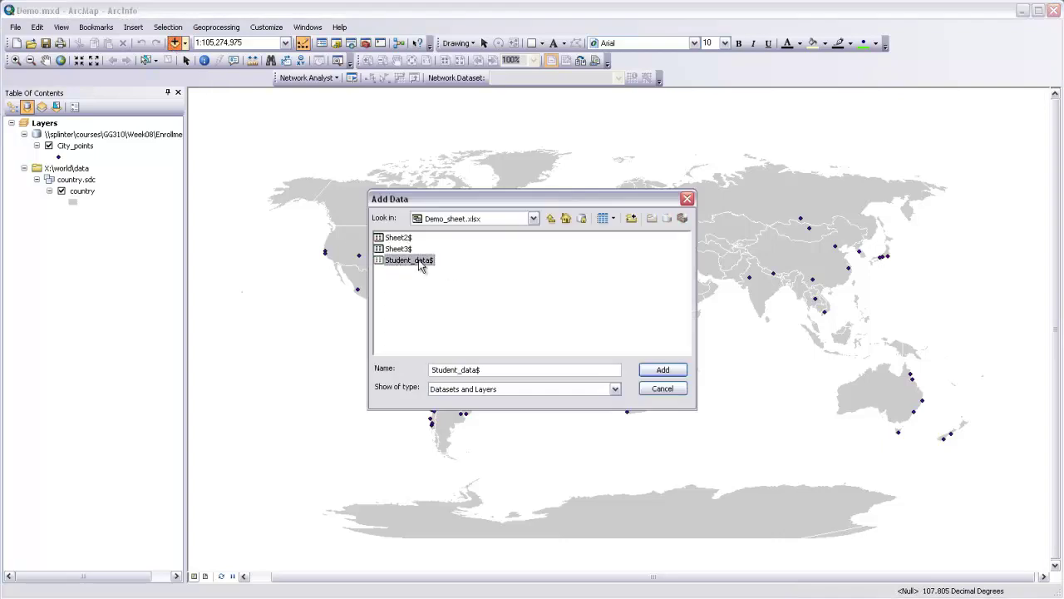
pyautogui.click(670, 373)
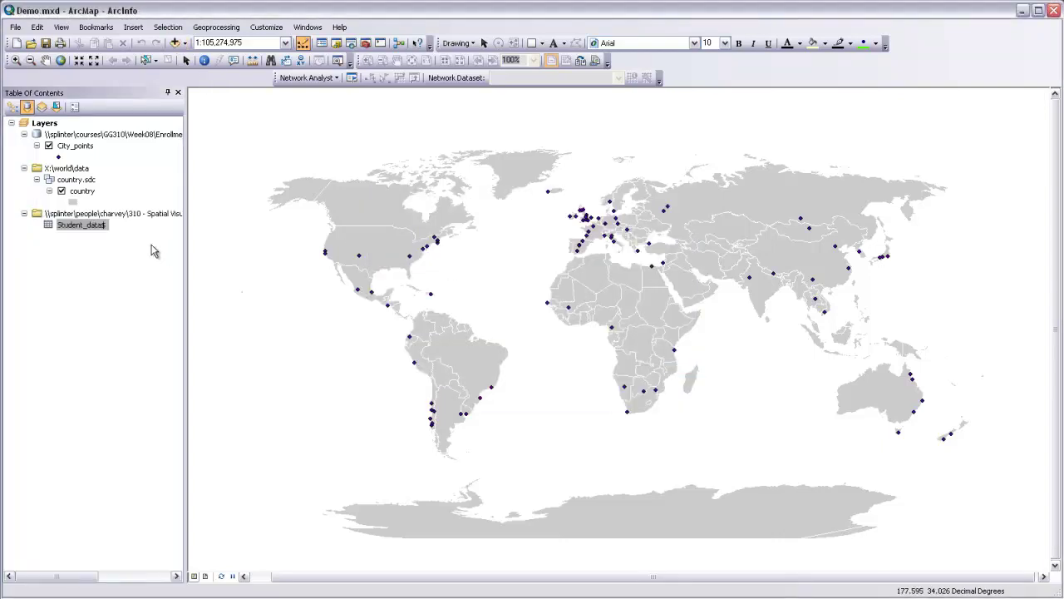
pyautogui.rightClick(98, 224)
pyautogui.click(129, 232)
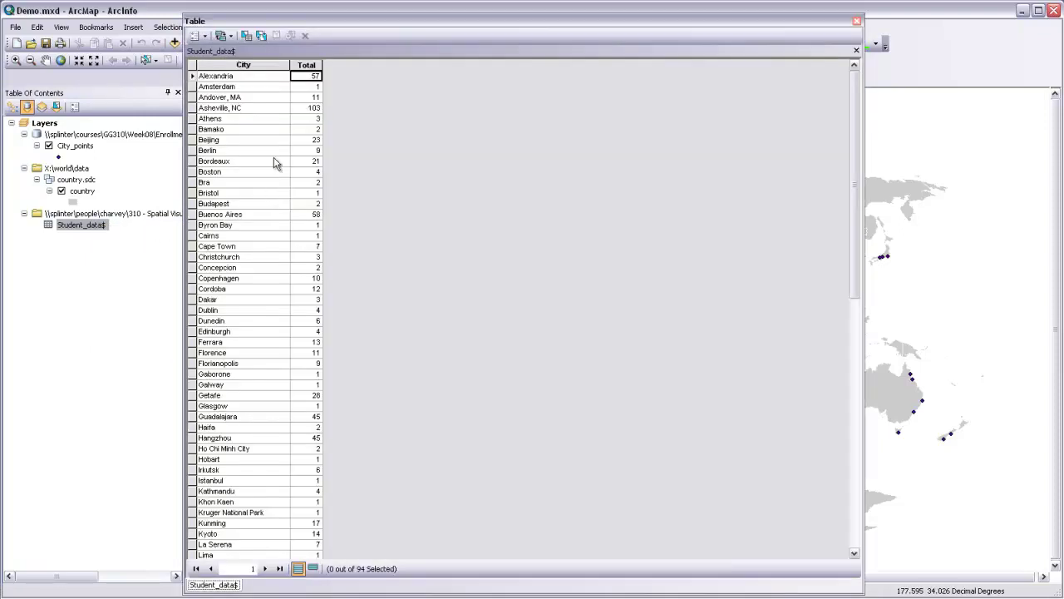
pyautogui.click(858, 20)
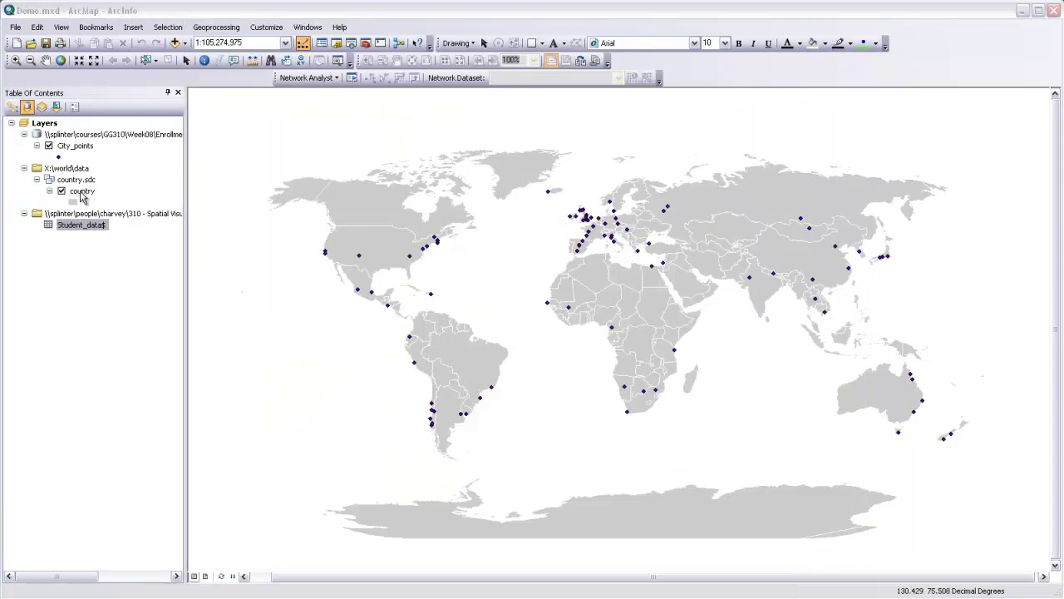
# - Join Student_data$ to City_points using Name as the layer key and City as the table key
pyautogui.rightClick(81, 145)
pyautogui.moveTo(156, 204)
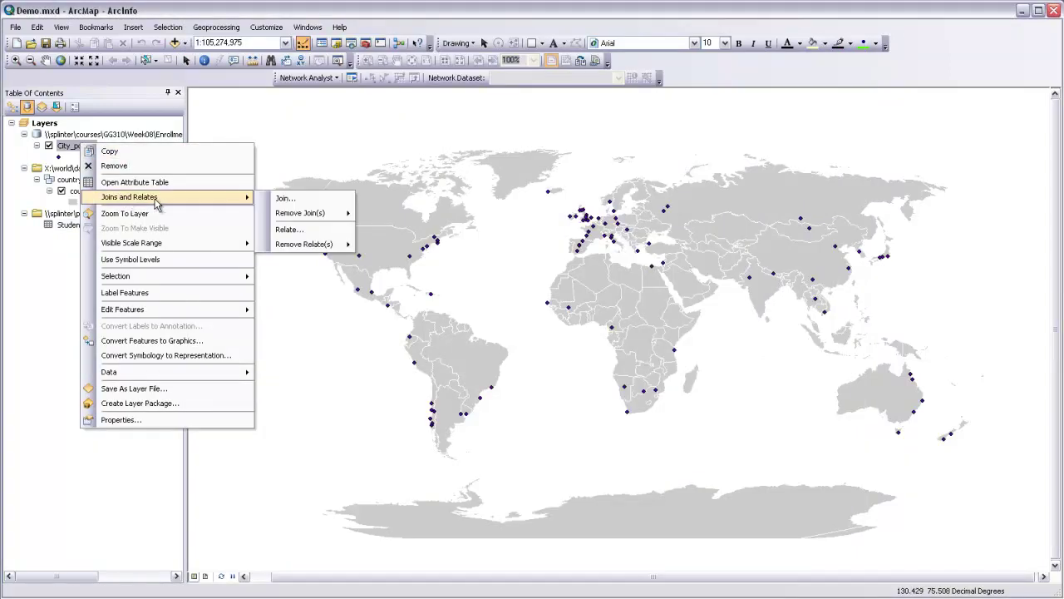
pyautogui.moveTo(326, 217)
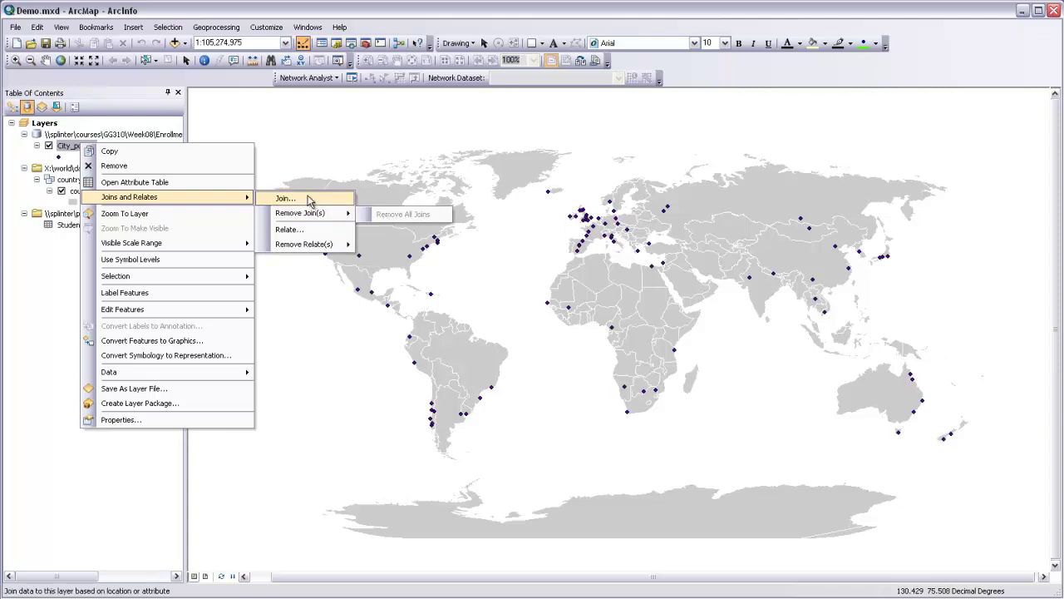
pyautogui.click(285, 198)
pyautogui.click(641, 223)
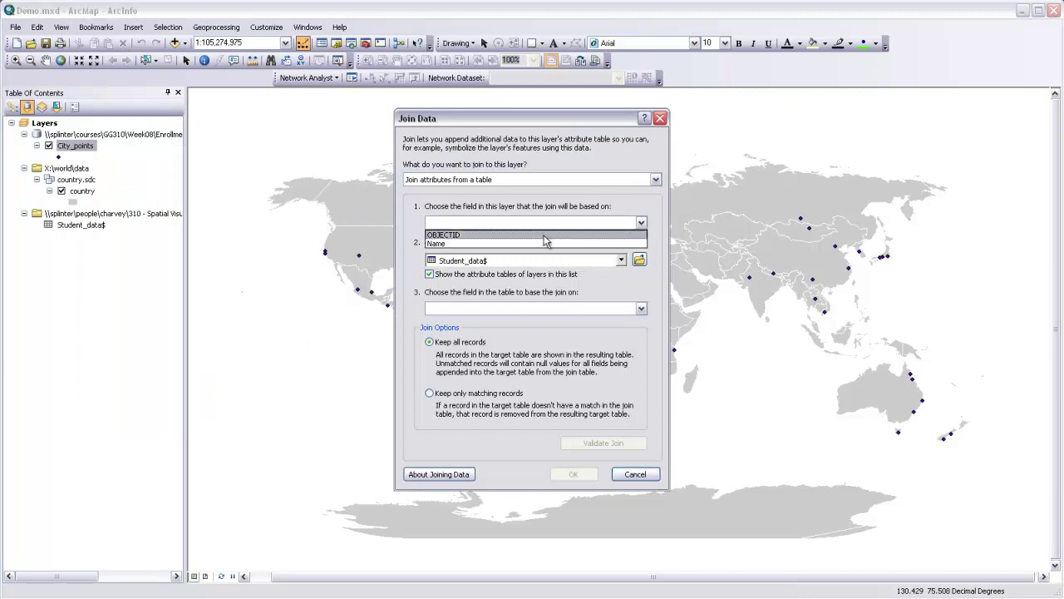
pyautogui.click(499, 234)
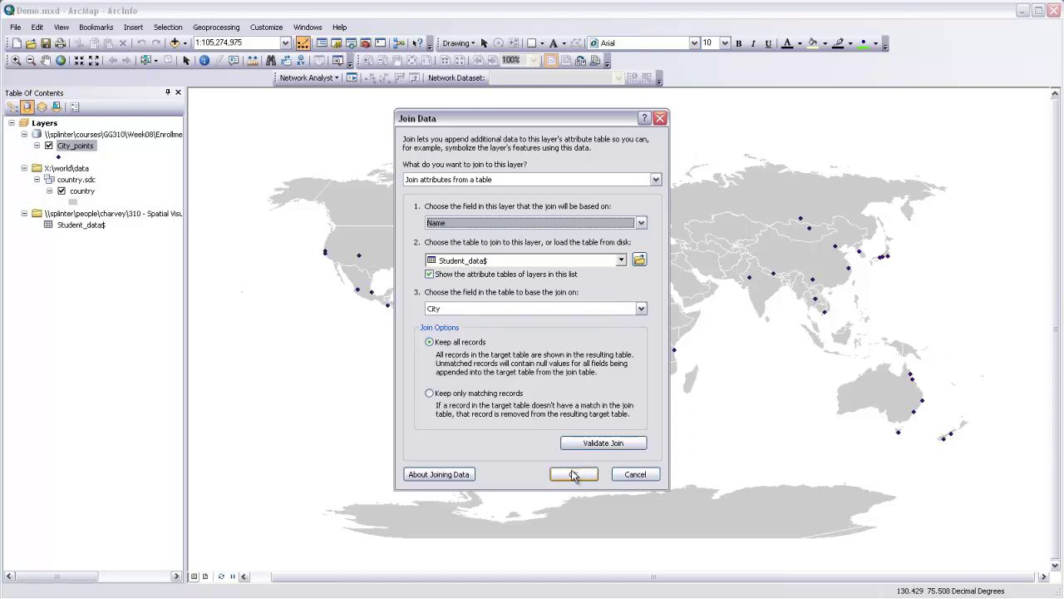
pyautogui.click(573, 474)
pyautogui.rightClick(74, 148)
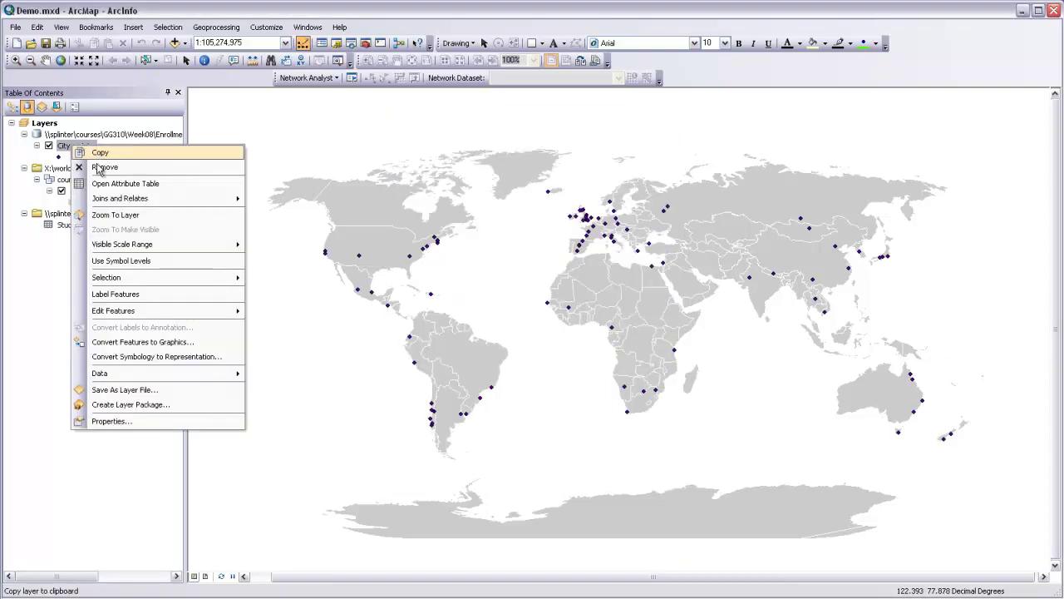
pyautogui.click(106, 185)
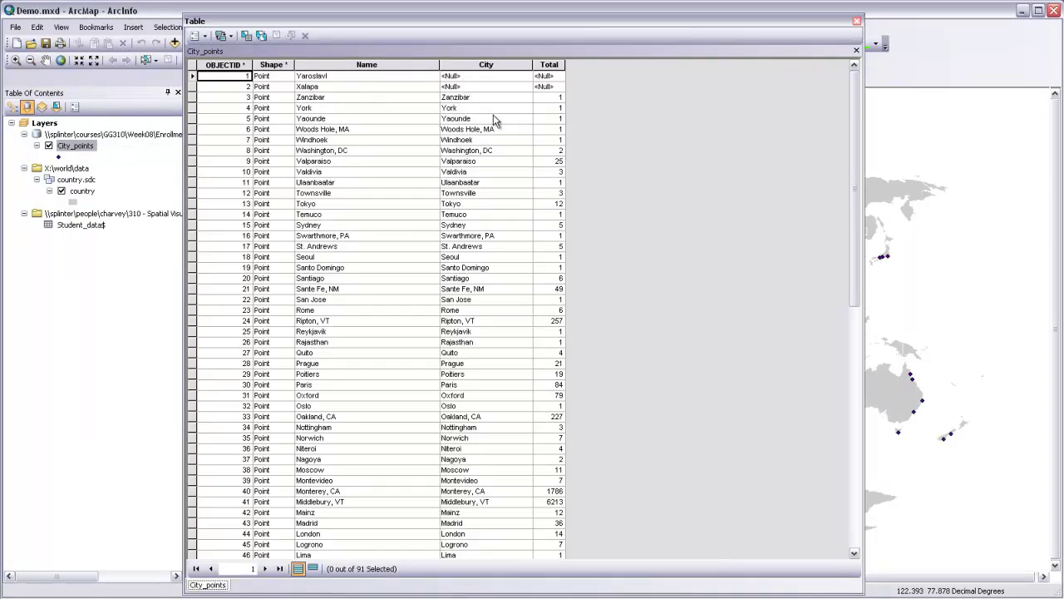
pyautogui.scroll(-6, 496, 121)
pyautogui.scroll(6, 553, 222)
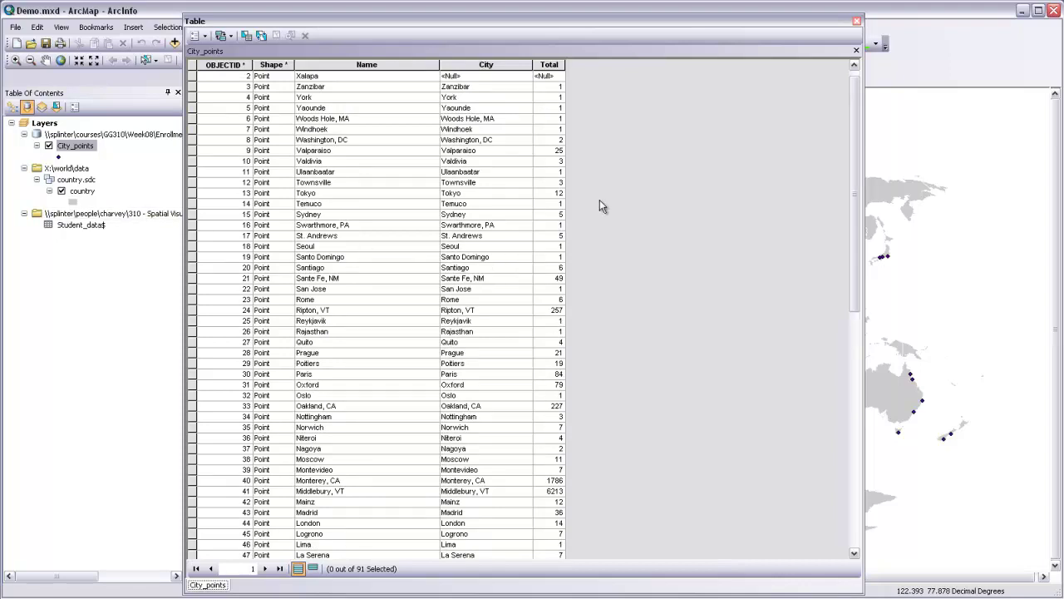
pyautogui.click(857, 22)
# - Apply Quantities > Proportional symbols to City_points with Total as the value field
pyautogui.rightClick(85, 148)
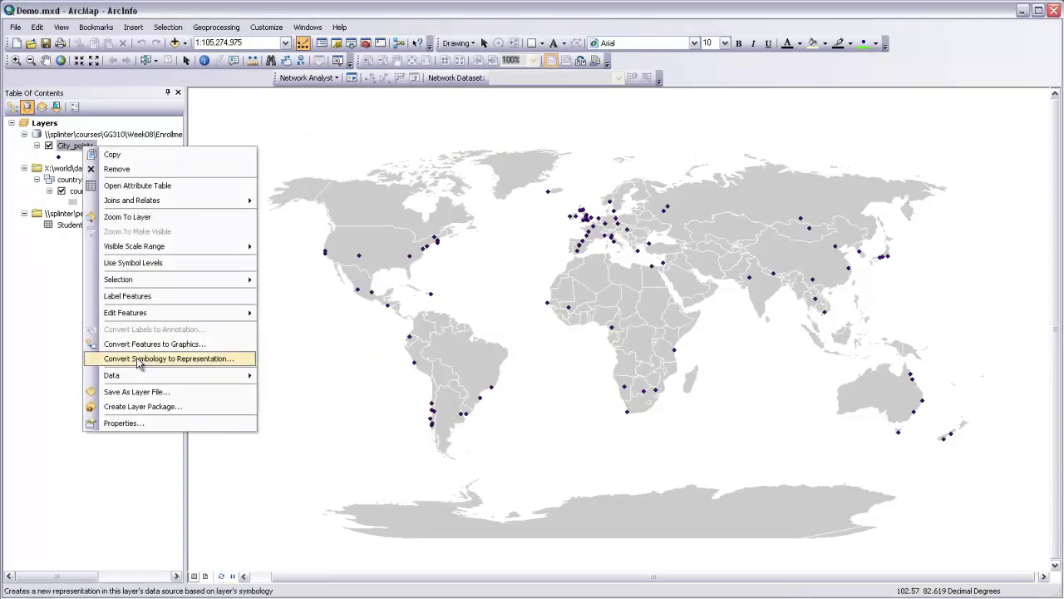
pyautogui.click(134, 422)
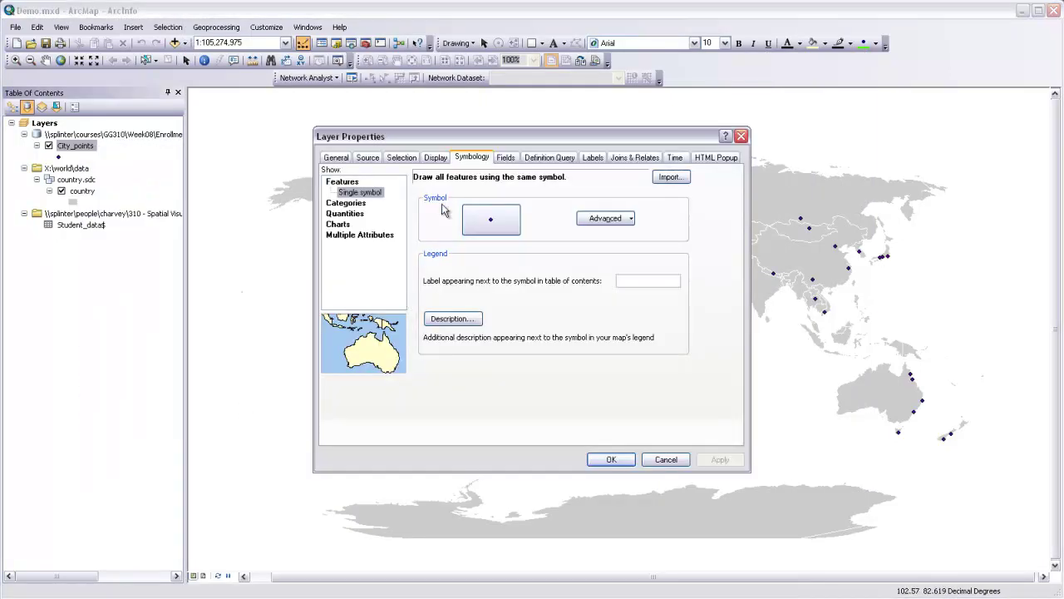
pyautogui.click(346, 208)
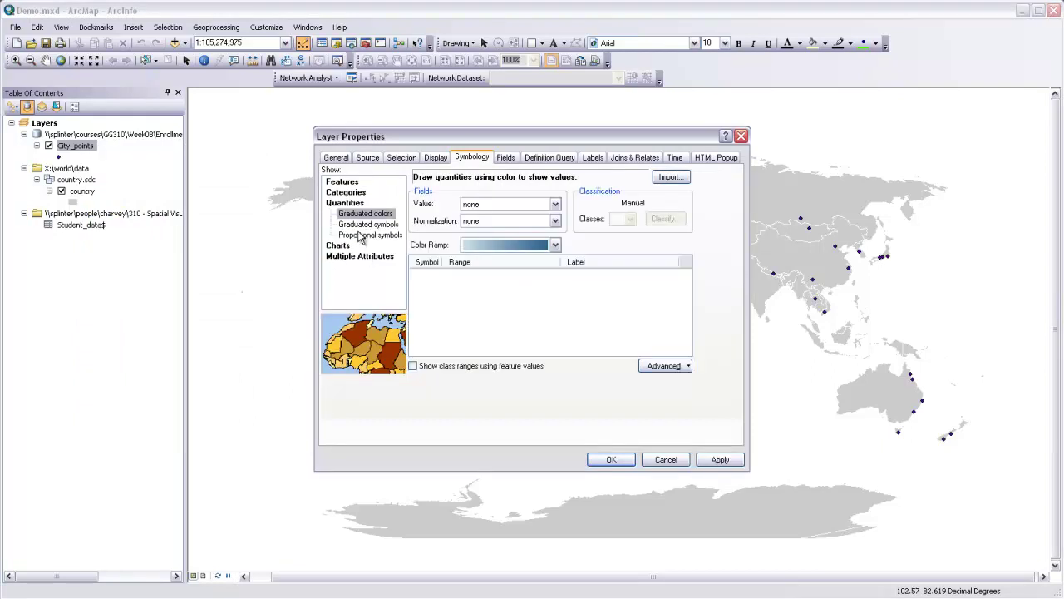
pyautogui.click(363, 235)
pyautogui.click(556, 202)
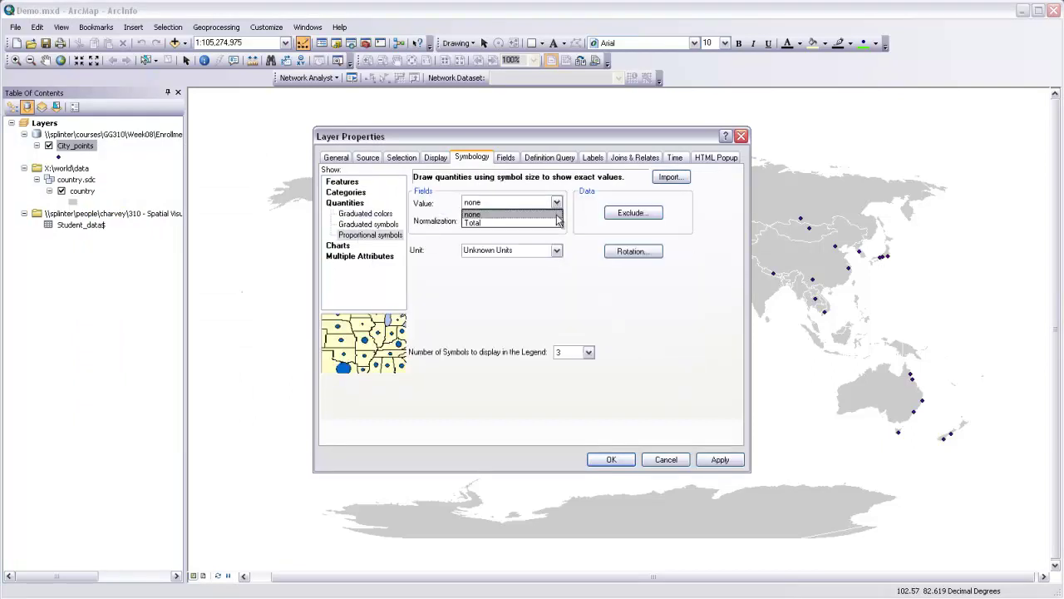
pyautogui.click(488, 215)
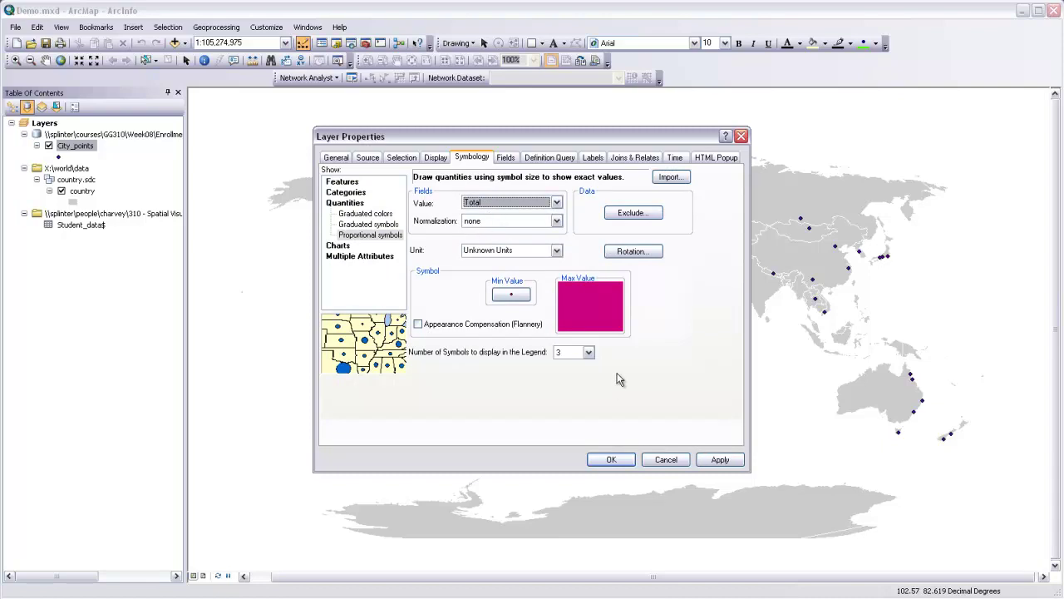
pyautogui.click(720, 459)
pyautogui.moveTo(653, 134); pyautogui.dragTo(184, 436)
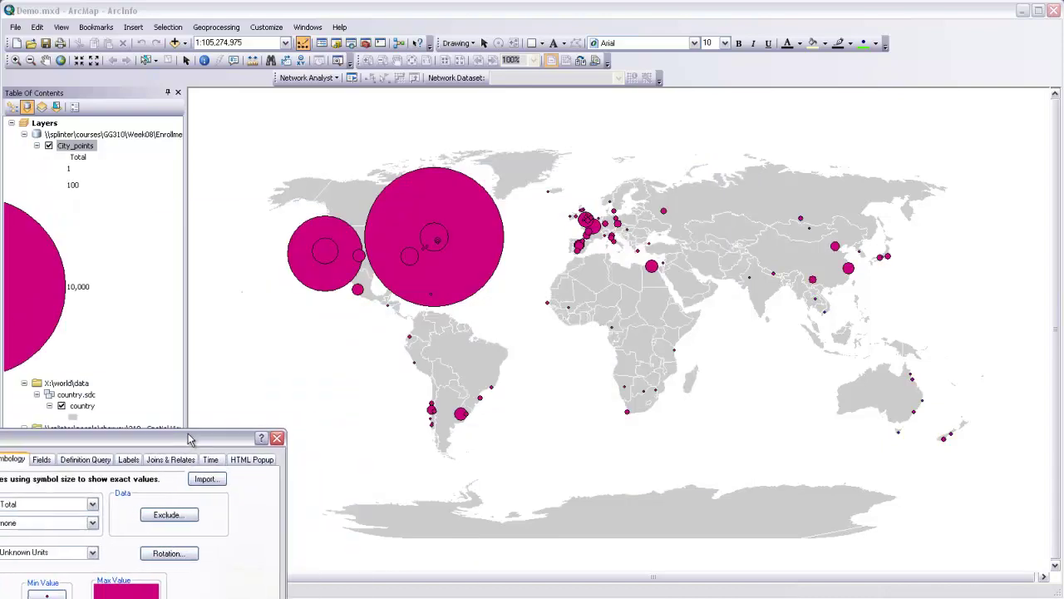